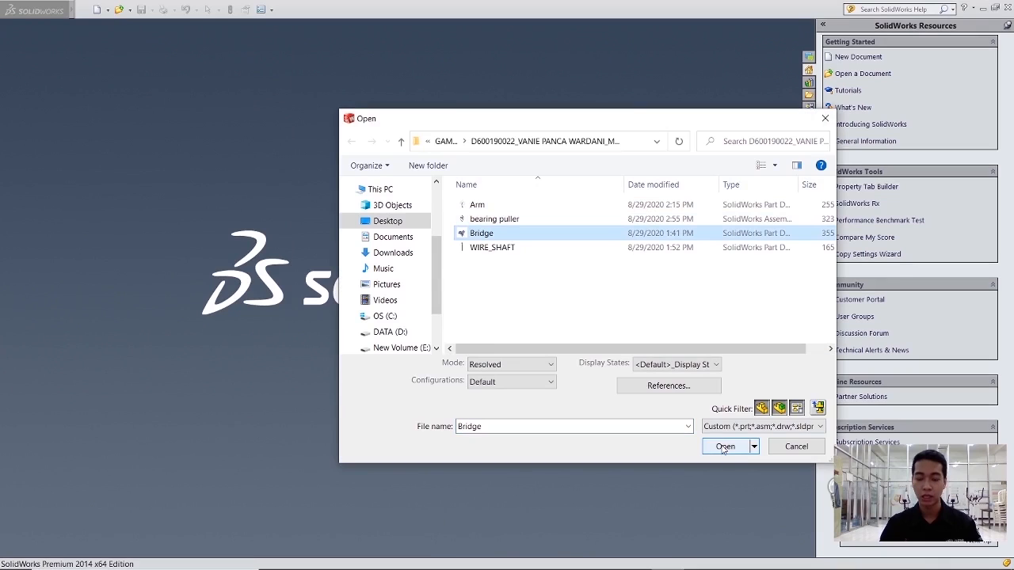
# Step: Open the Bridge part file
pyautogui.click(724, 447)
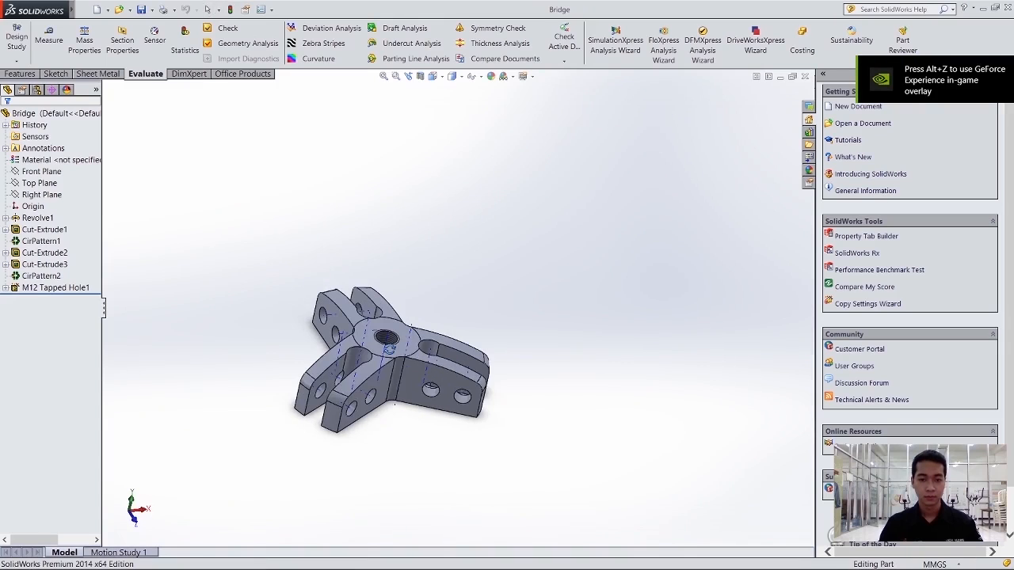
pyautogui.moveTo(387, 349); pyautogui.dragTo(626, 251, button='middle')
pyautogui.scroll(-2, 625, 252)
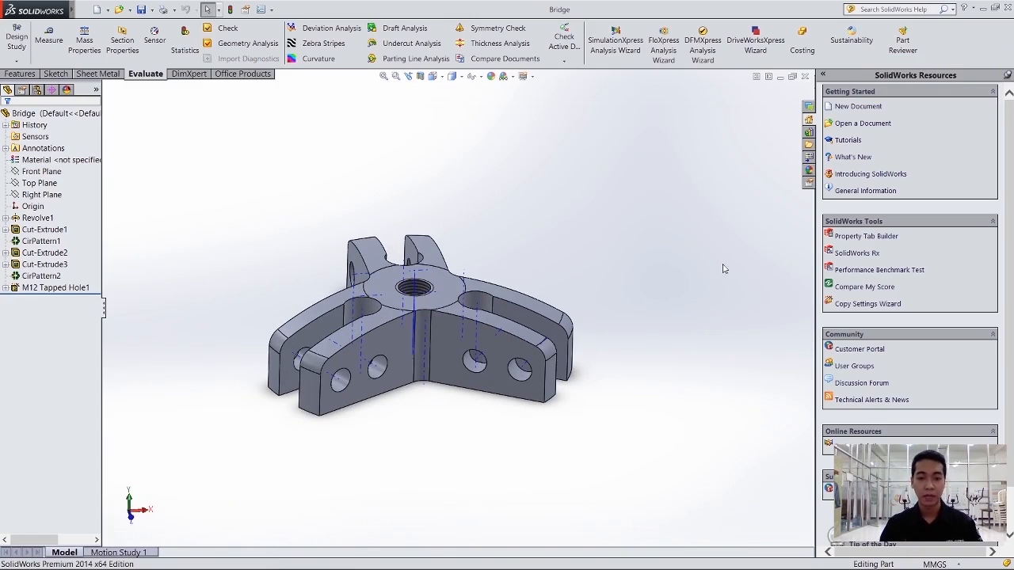
# Step: Assign Alloy Steel from the SolidWorks Steel materials to the Bridge part
pyautogui.click(70, 161)
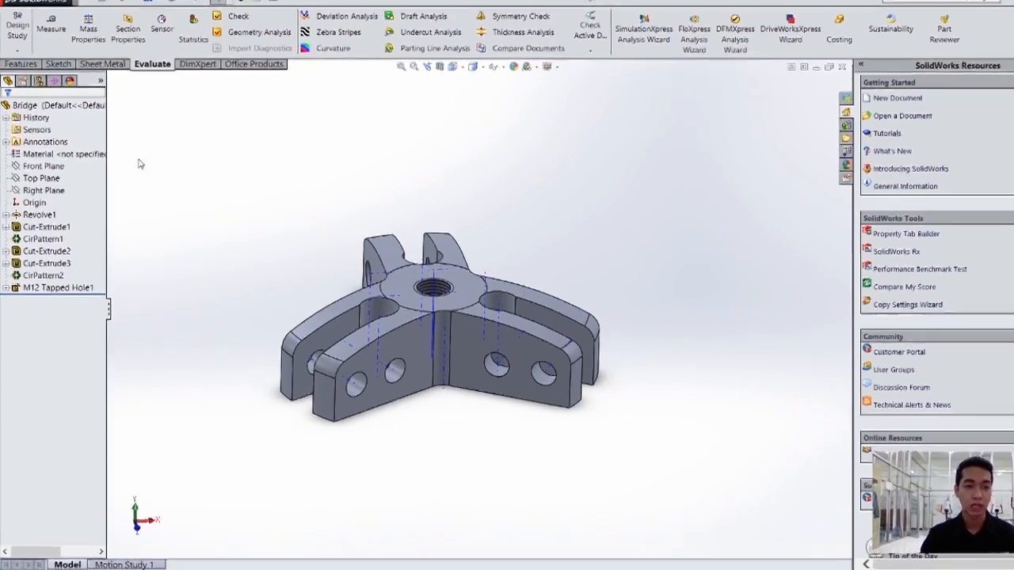
pyautogui.rightClick(65, 163)
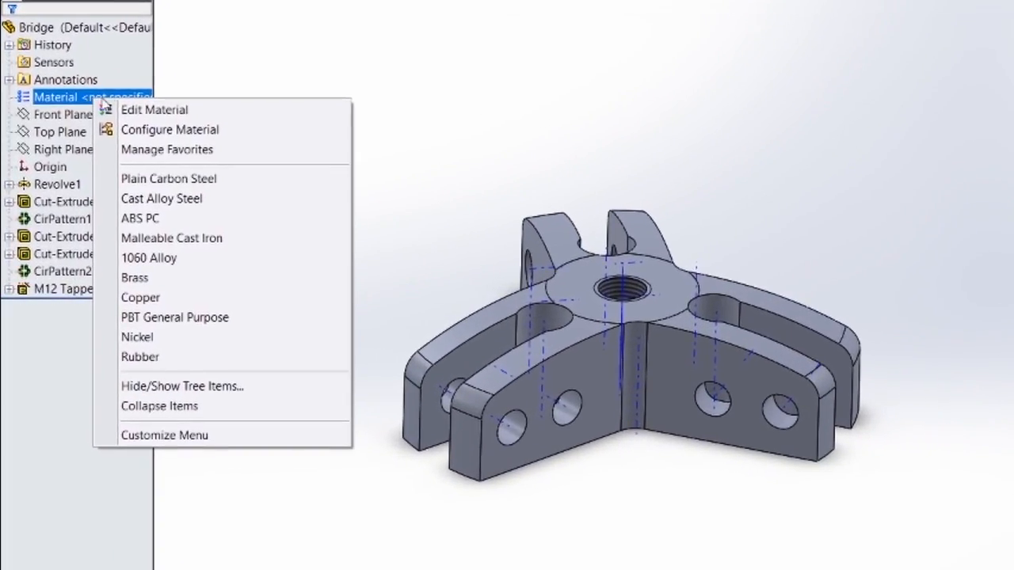
pyautogui.click(130, 106)
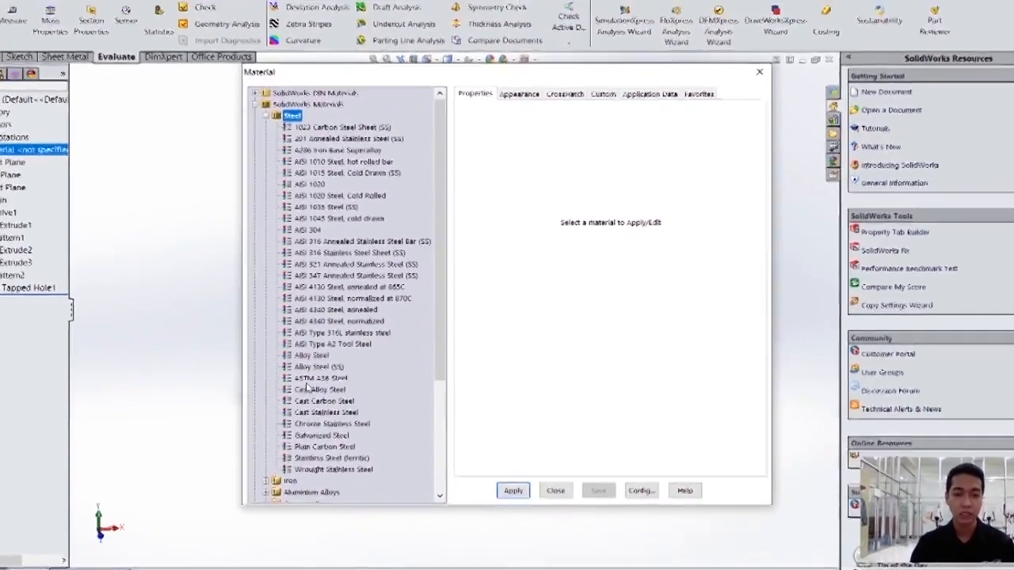
pyautogui.scroll(-6, 305, 297)
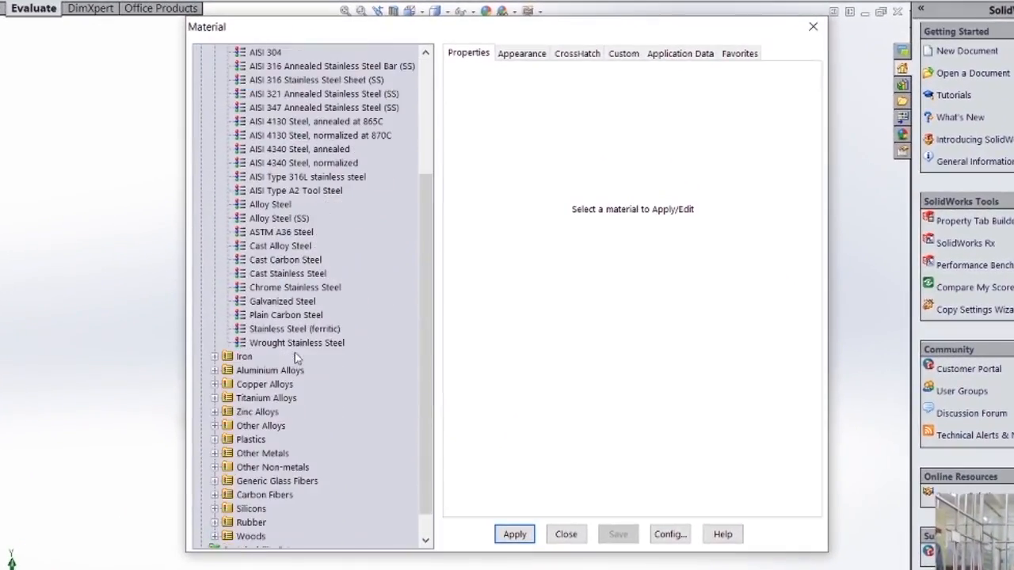
pyautogui.scroll(6, 269, 357)
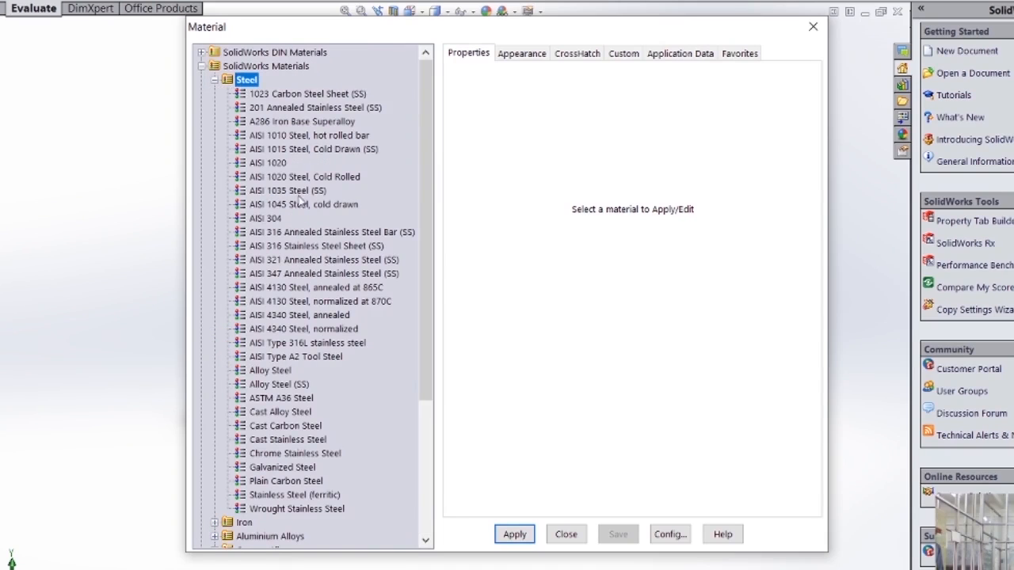
pyautogui.click(259, 374)
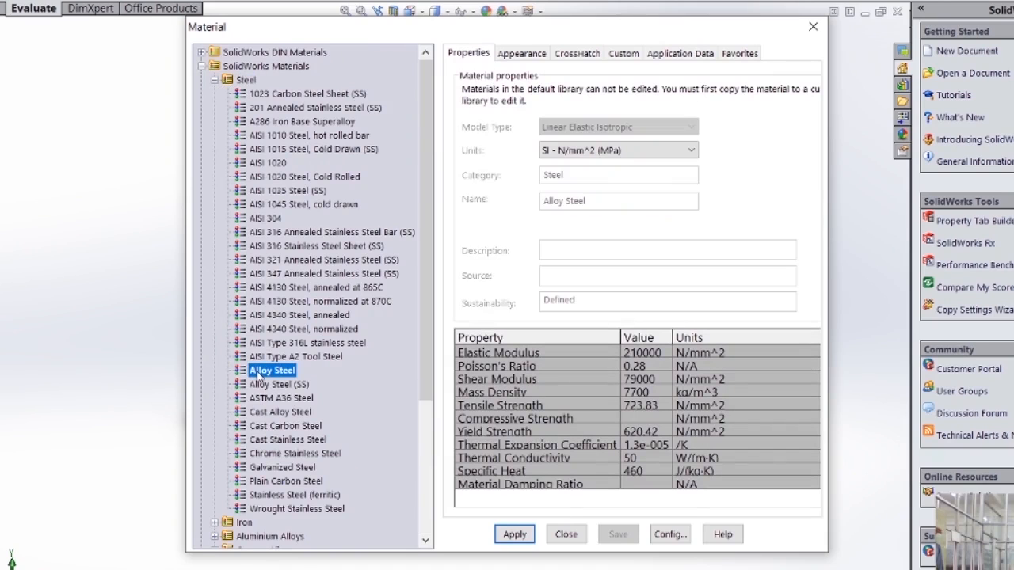
pyautogui.click(515, 535)
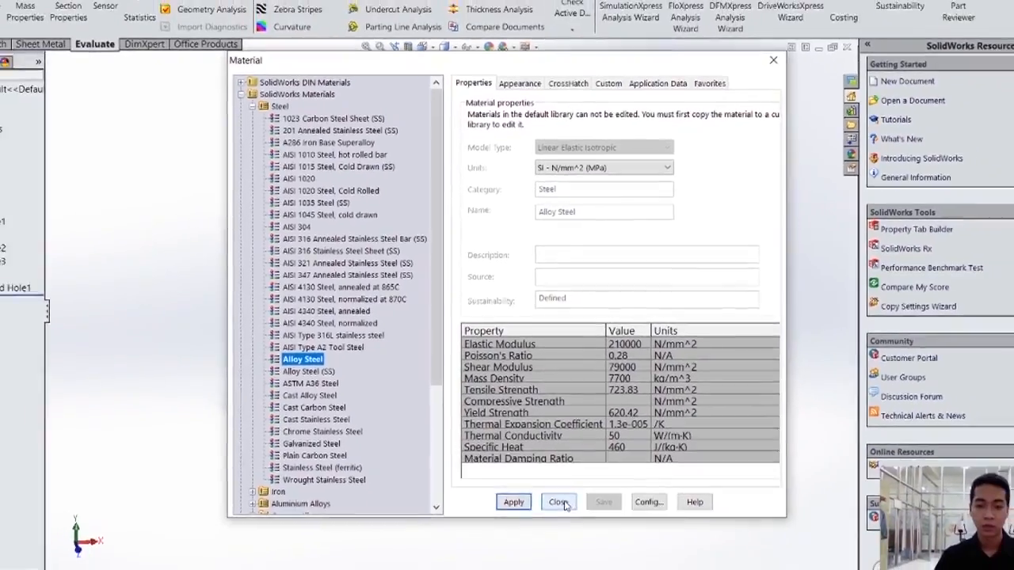
pyautogui.click(557, 517)
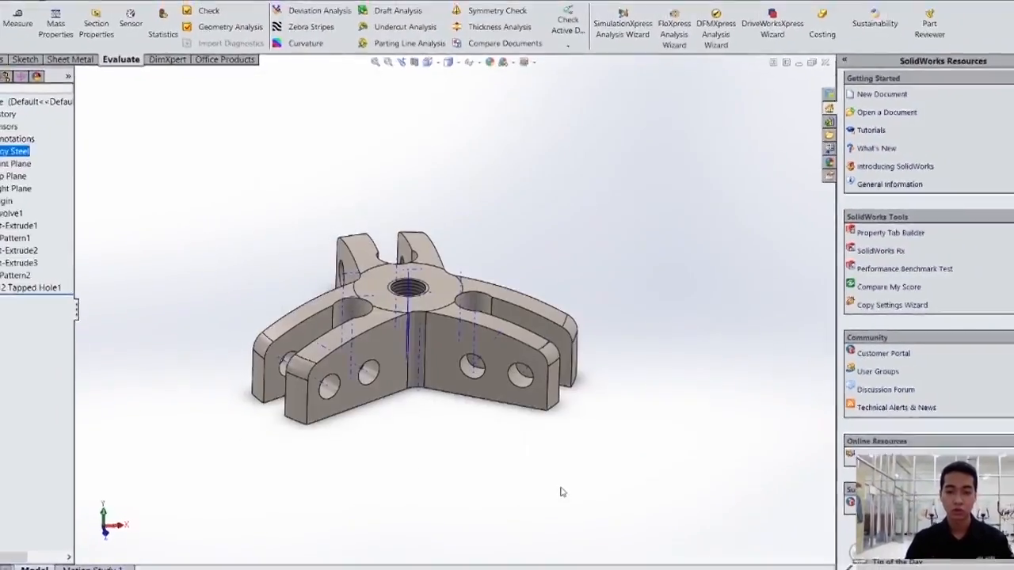
pyautogui.moveTo(390, 293)
pyautogui.mouseDown(button='middle')
pyautogui.moveTo(396, 321)
pyautogui.moveTo(400, 289)
pyautogui.mouseUp(button='middle')
pyautogui.hotkey('ctrl', '7')
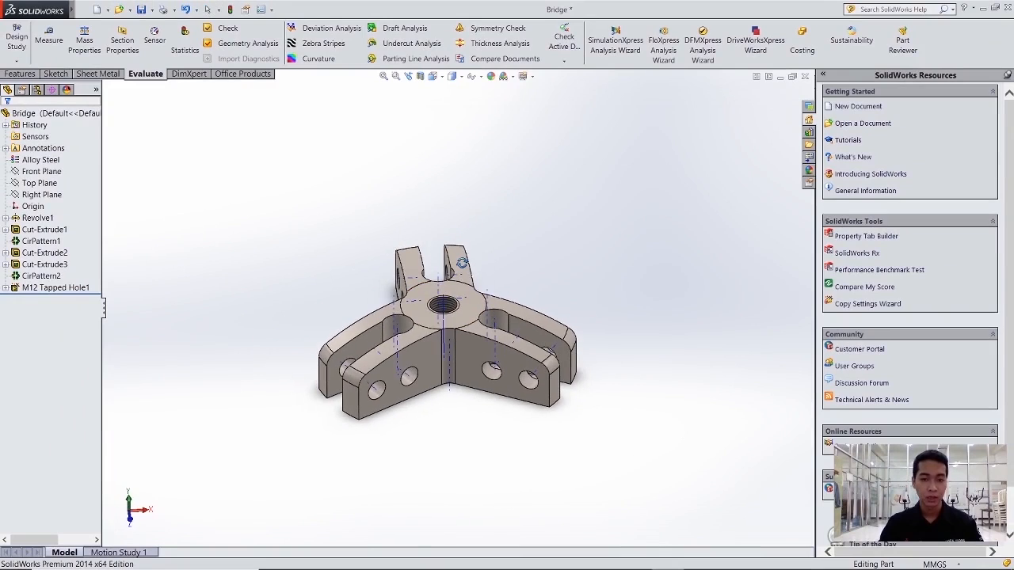
pyautogui.click(20, 74)
pyautogui.click(35, 137)
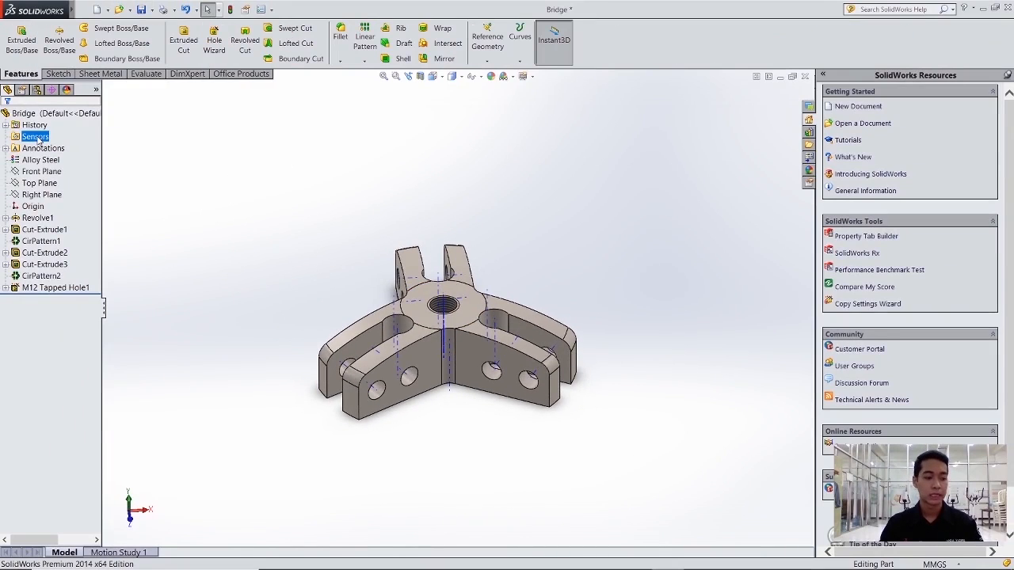
pyautogui.press('Escape')
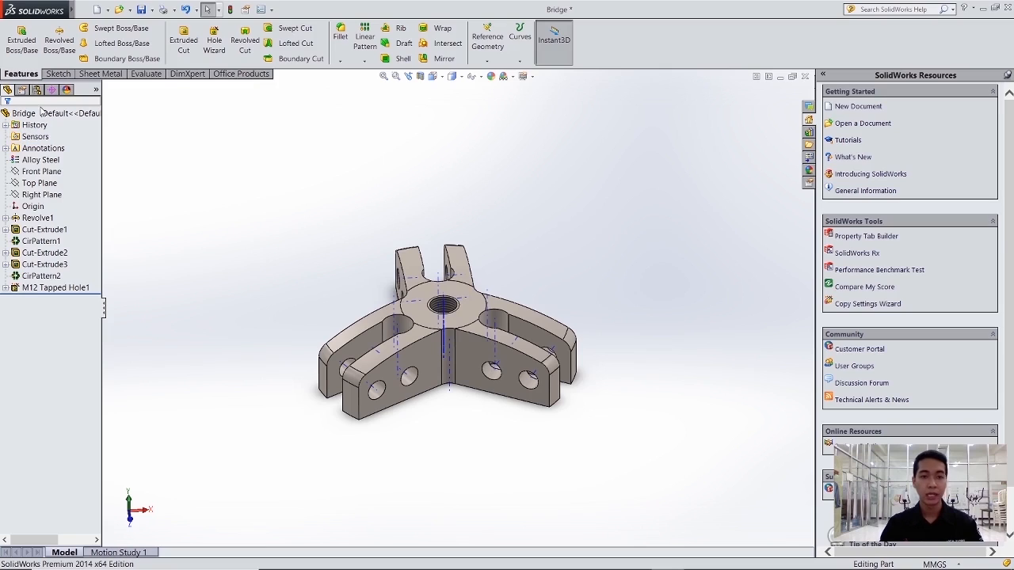
# Step: Start the SimulationXpress Analysis Wizard for the part and go past its welcome page to the Fixtures stage
pyautogui.click(147, 74)
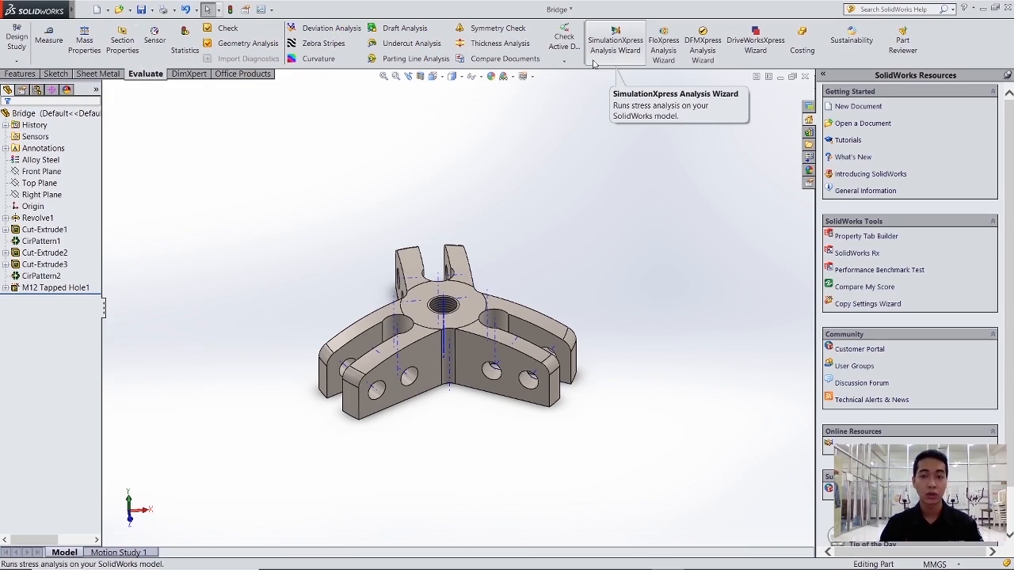
pyautogui.click(618, 49)
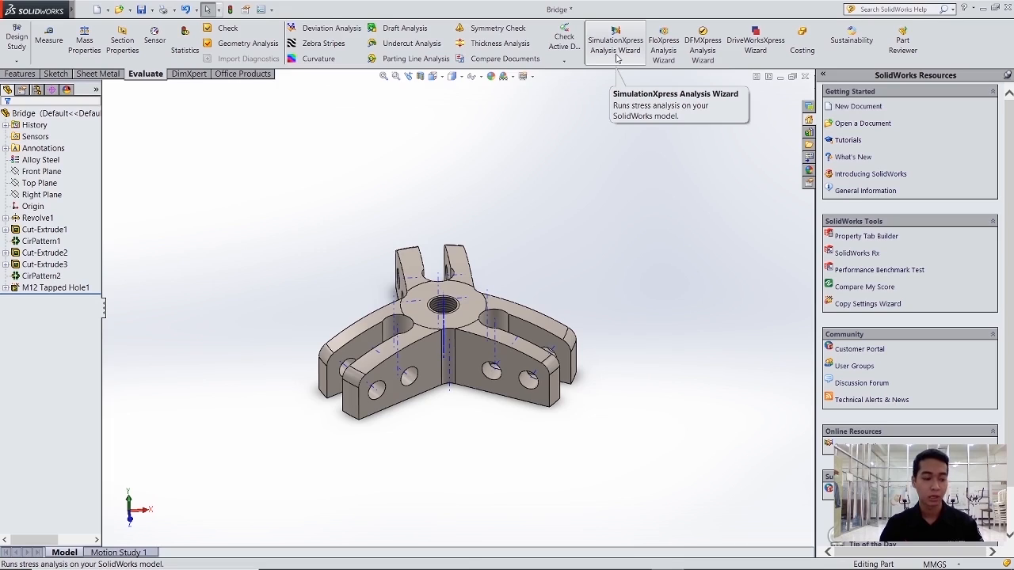
pyautogui.click(618, 53)
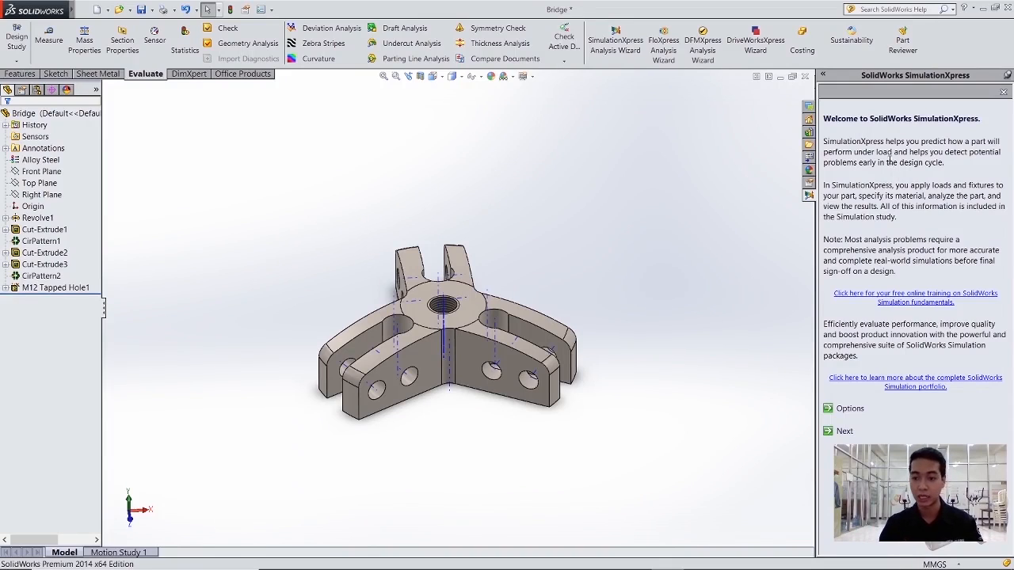
pyautogui.click(845, 432)
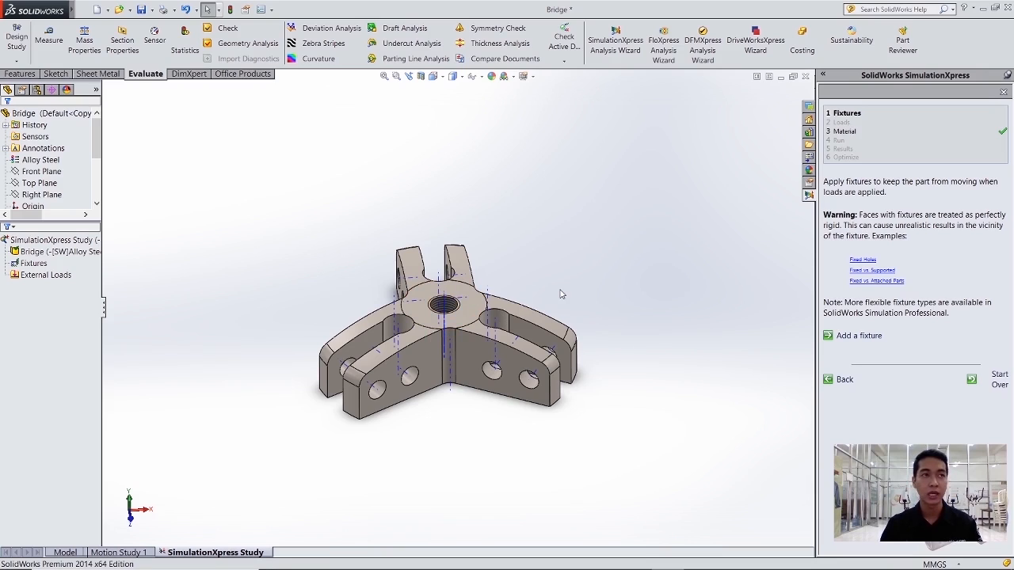
# Step: Add a fixed-geometry fixture on the inner face of the central M12 tapped hole
pyautogui.scroll(-3, 447, 305)
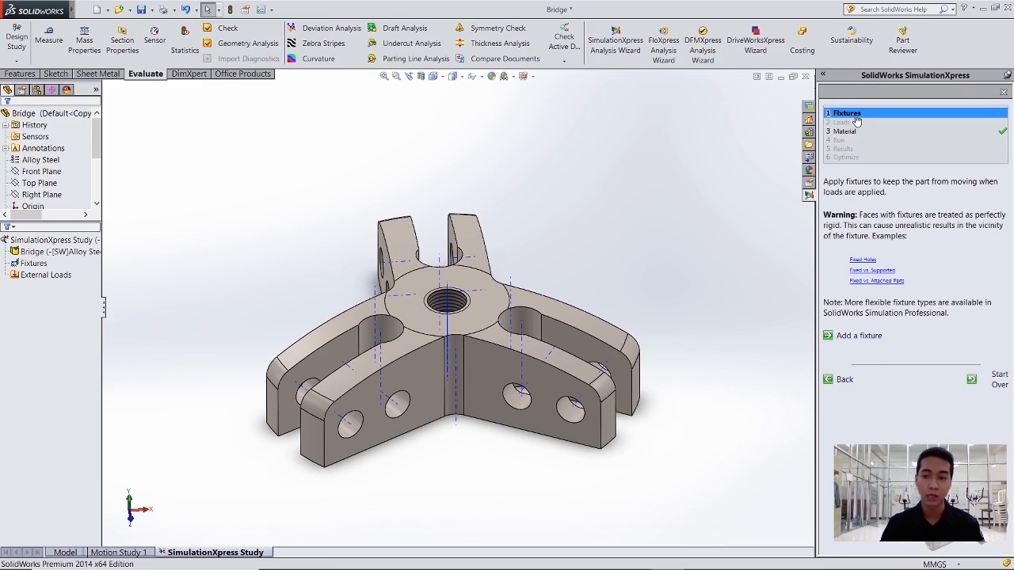
pyautogui.click(830, 340)
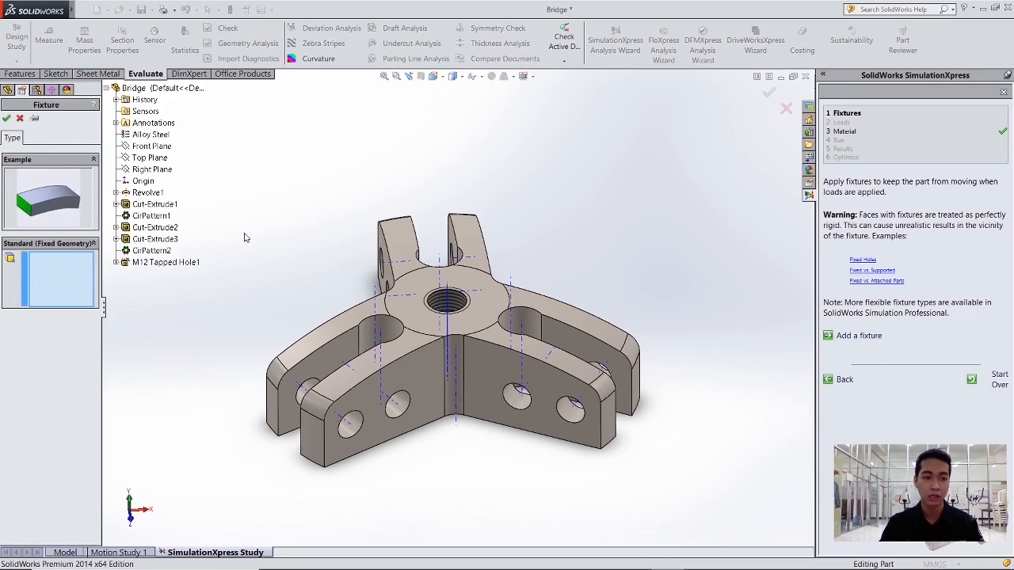
pyautogui.click(446, 301)
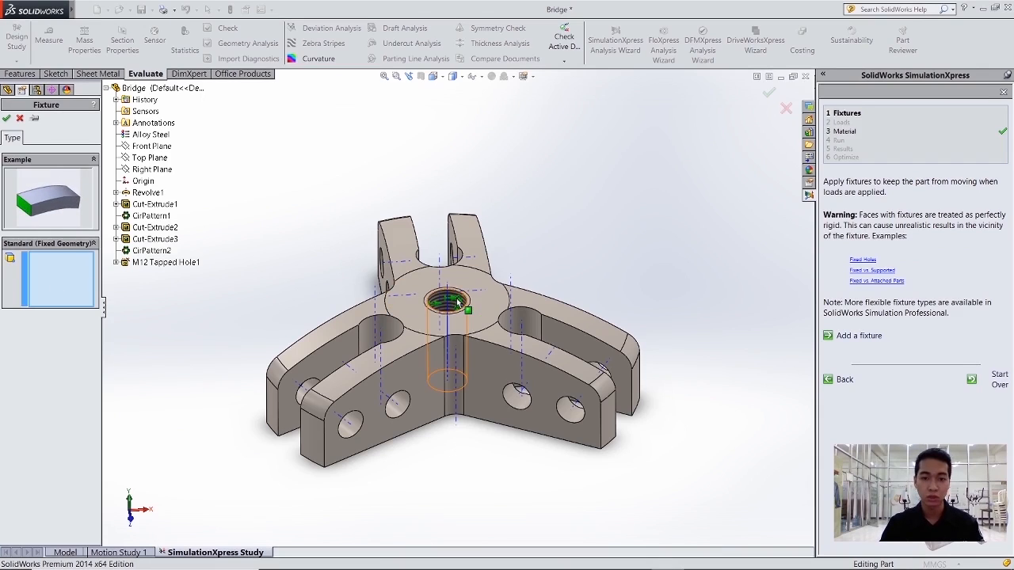
pyautogui.scroll(-4, 454, 303)
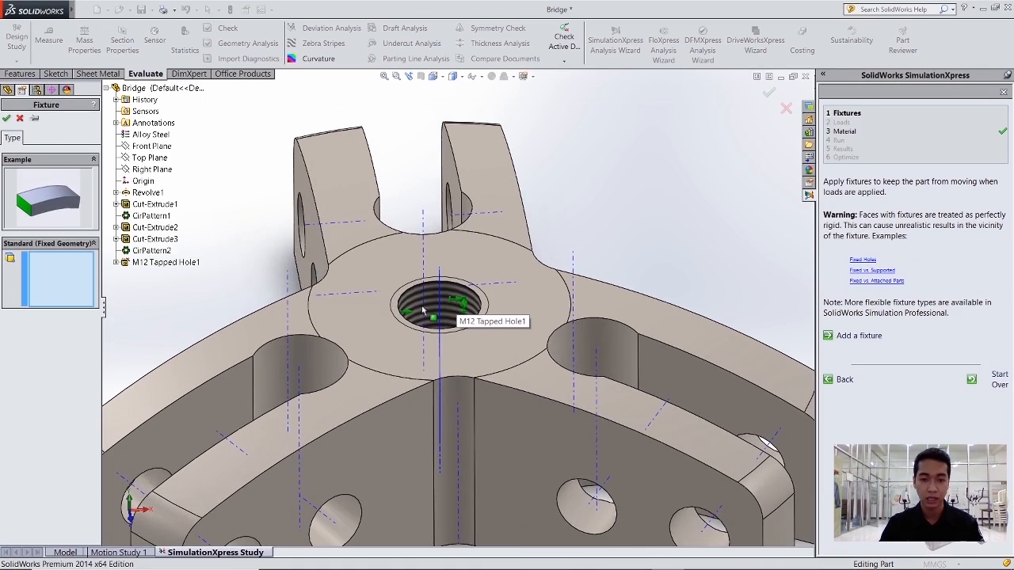
pyautogui.scroll(2, 454, 304)
pyautogui.scroll(-4, 454, 303)
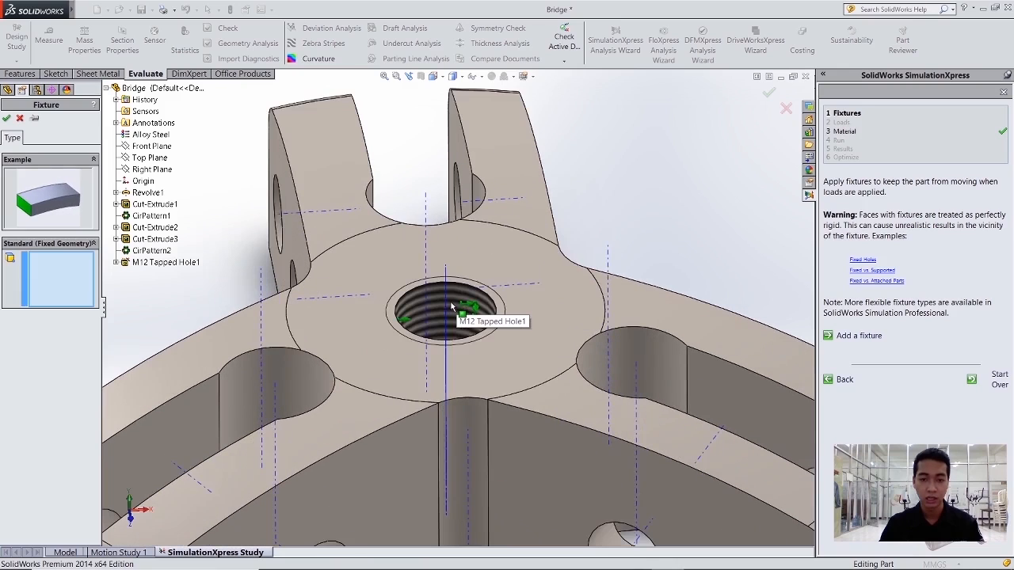
pyautogui.click(452, 300)
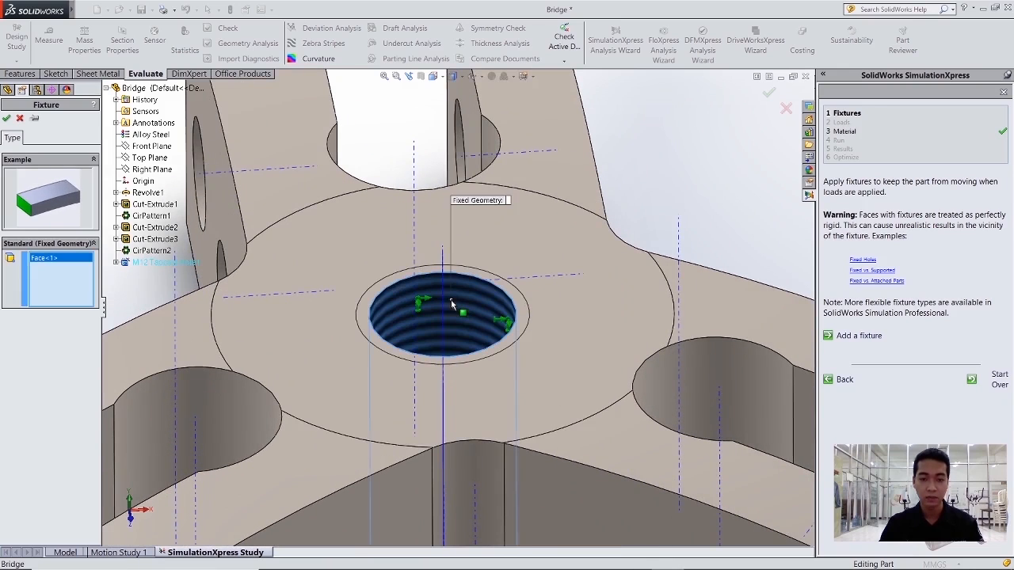
pyautogui.scroll(3, 452, 304)
pyautogui.scroll(2, 450, 303)
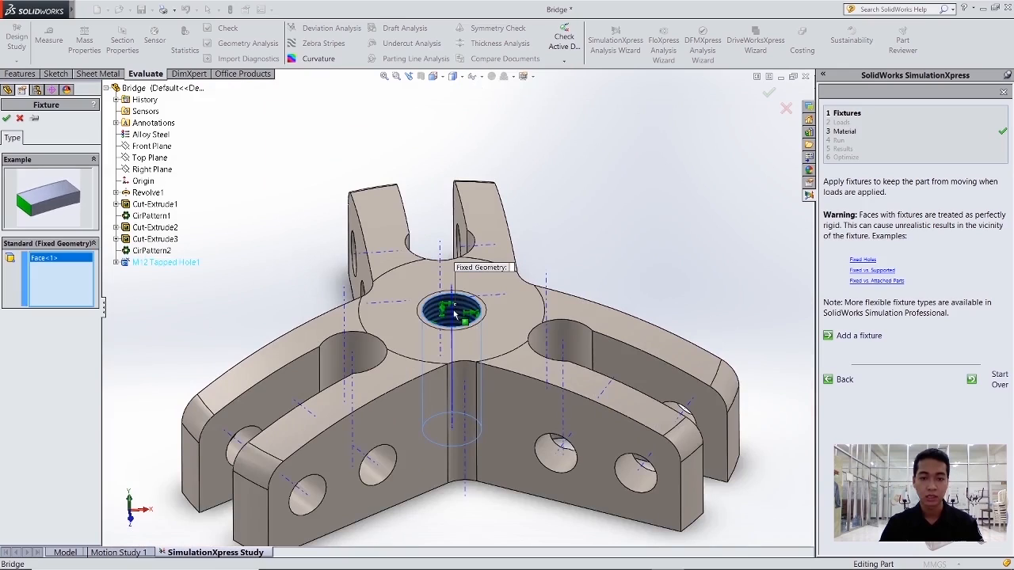
pyautogui.click(341, 336)
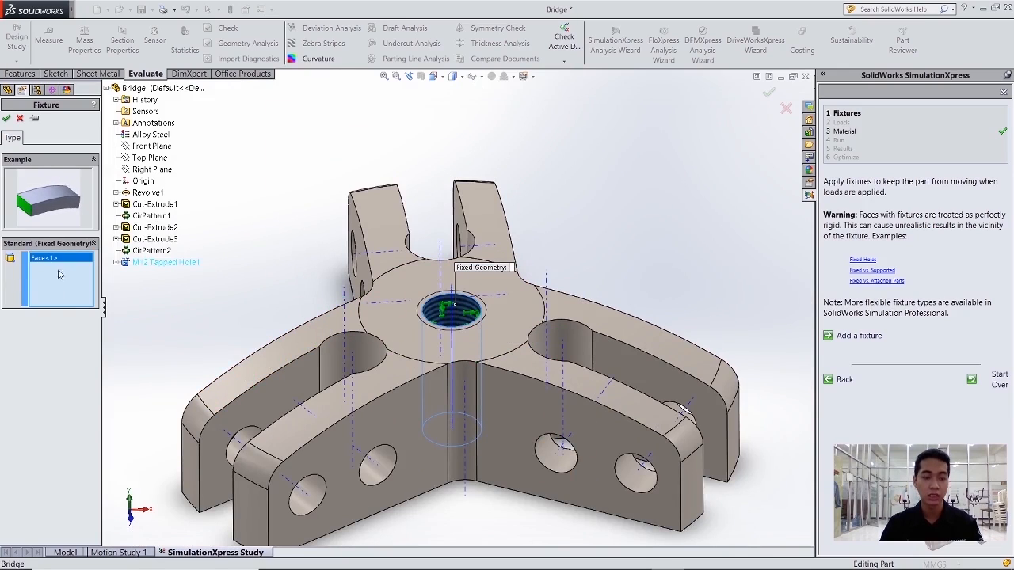
pyautogui.click(7, 117)
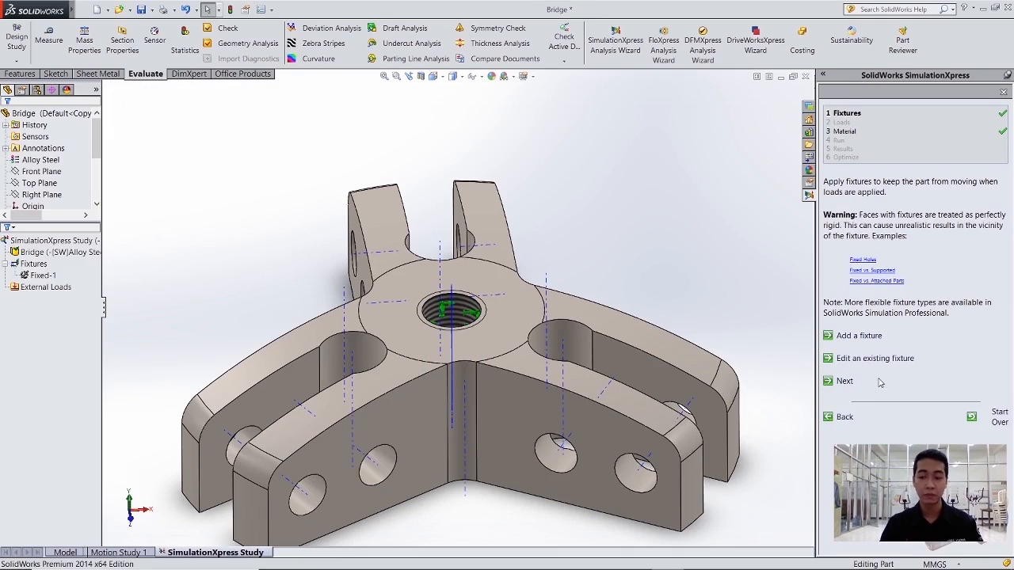
# Step: Advance the simulation study from Fixtures to the Loads stage
pyautogui.scroll(3, 482, 371)
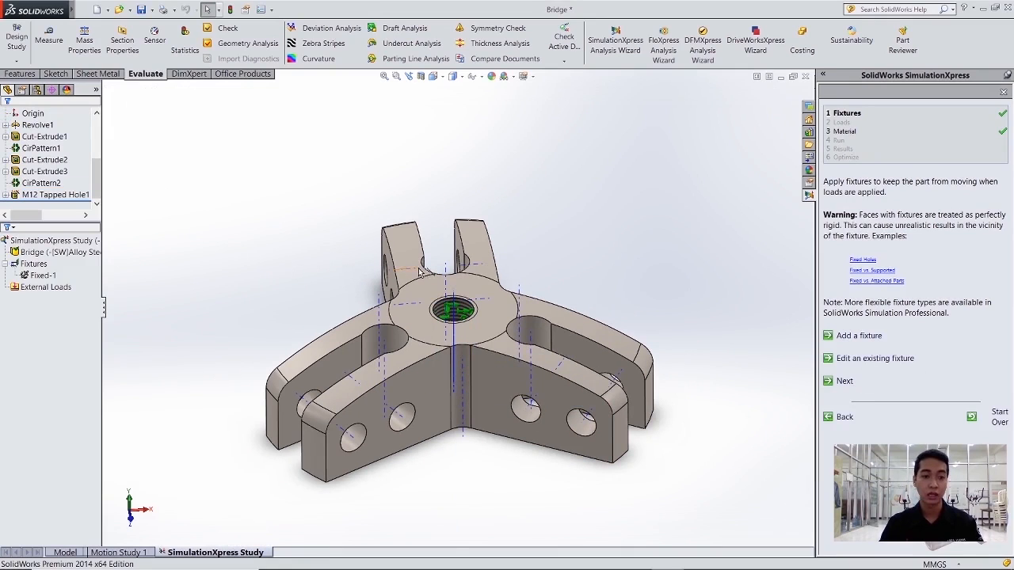
pyautogui.click(440, 333)
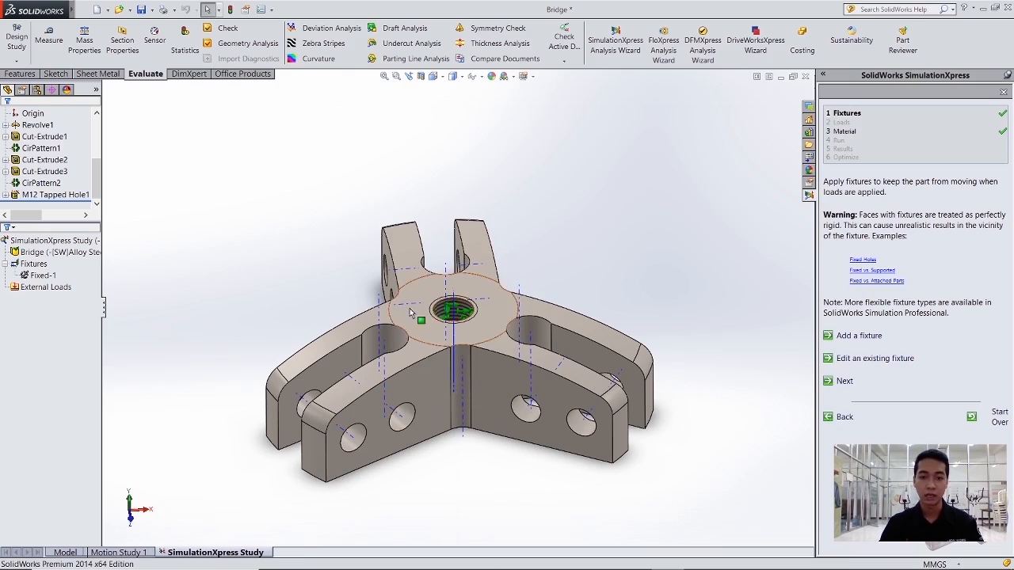
pyautogui.click(828, 384)
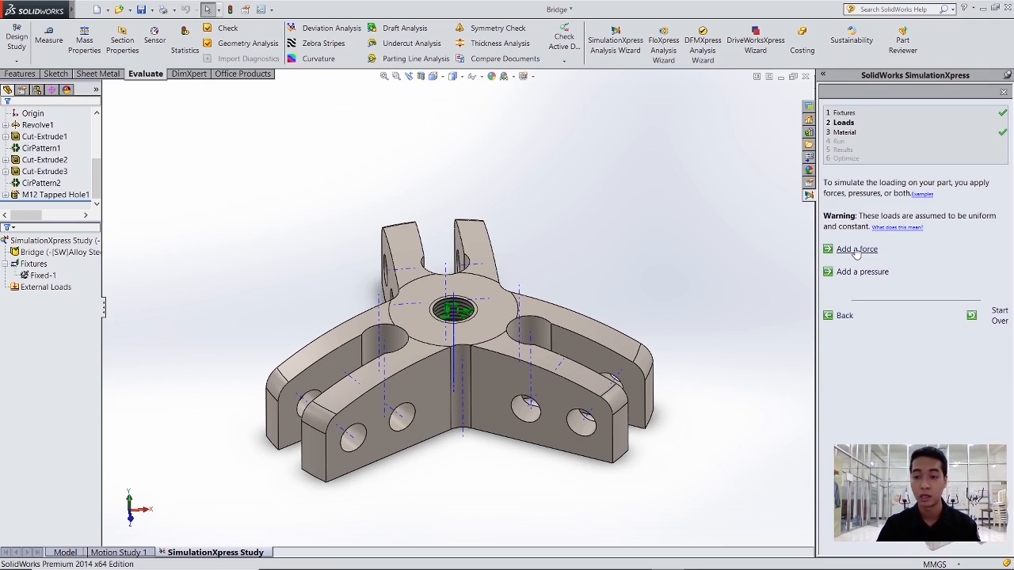
# Step: Start a force load and select the outer hole faces on both plates of the front arm with positive X direction
pyautogui.click(854, 250)
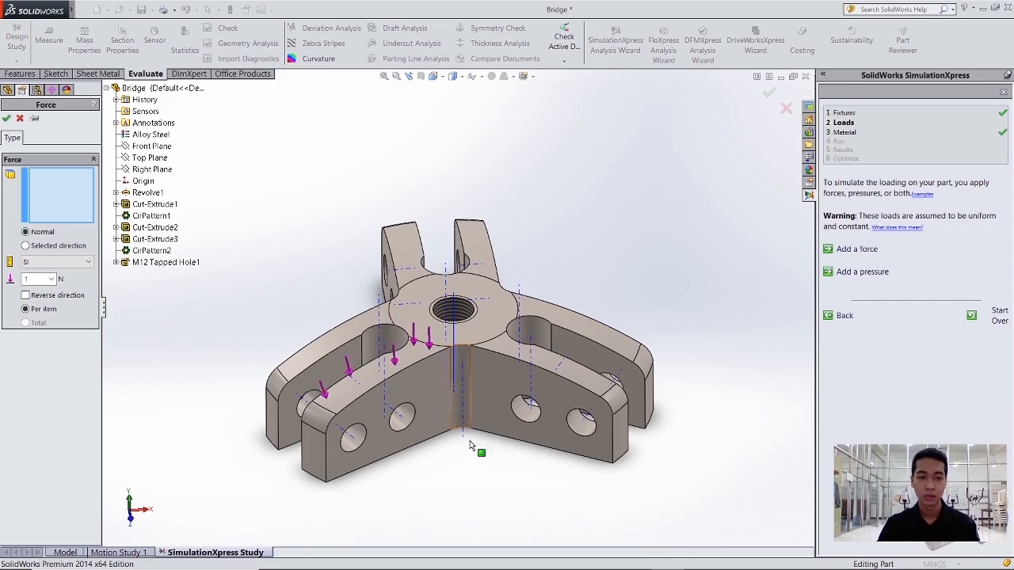
pyautogui.scroll(-3, 507, 483)
pyautogui.scroll(3, 536, 482)
pyautogui.moveTo(512, 452); pyautogui.dragTo(487, 411, button='middle')
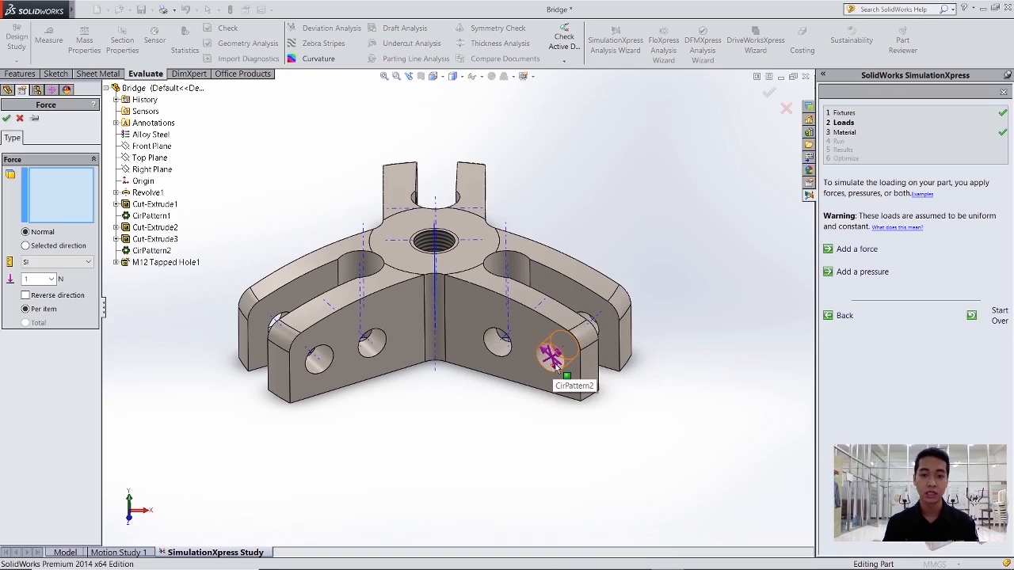
pyautogui.scroll(-3, 553, 361)
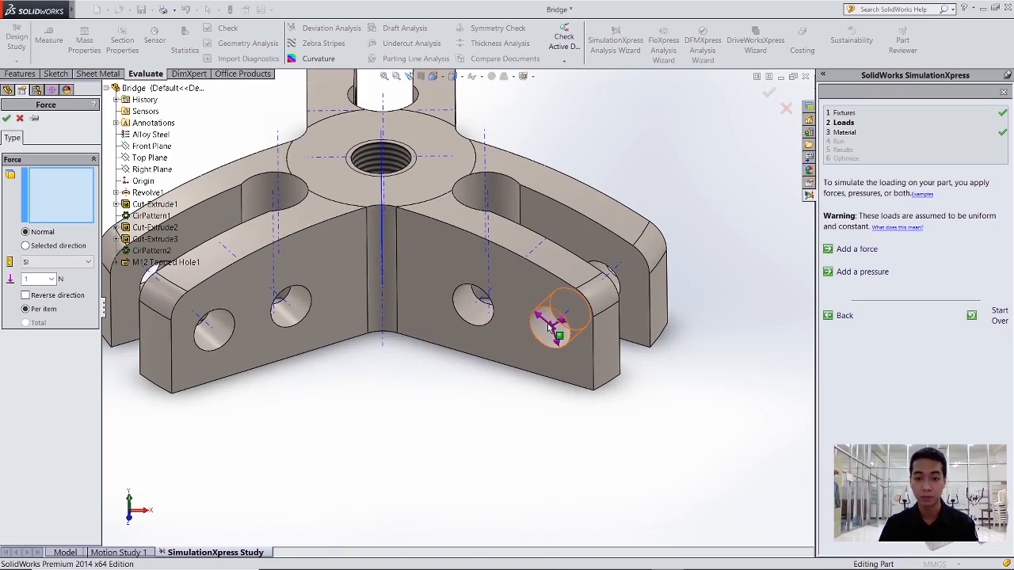
pyautogui.scroll(-3, 544, 327)
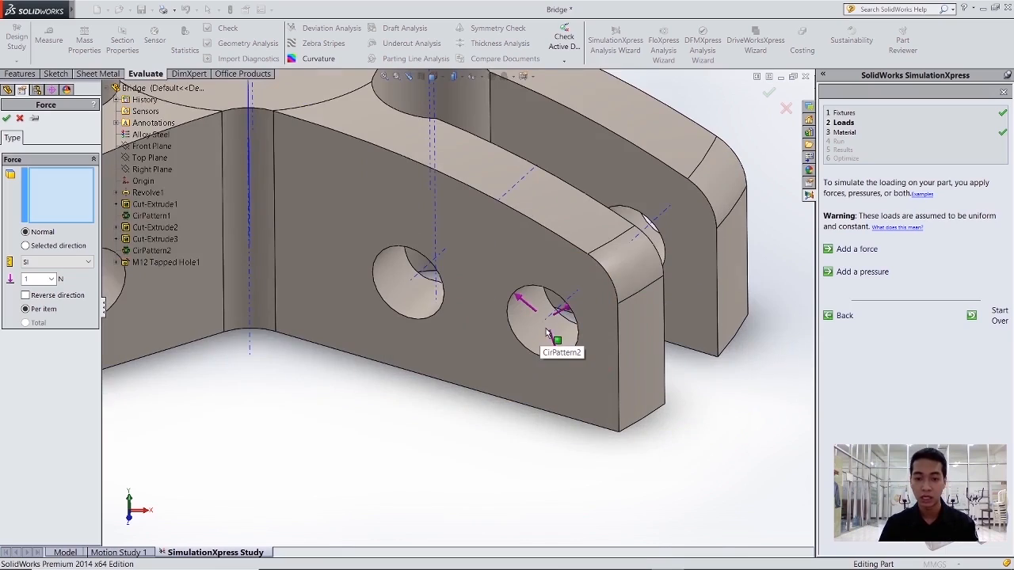
pyautogui.click(537, 331)
pyautogui.moveTo(539, 337); pyautogui.dragTo(681, 238, button='middle')
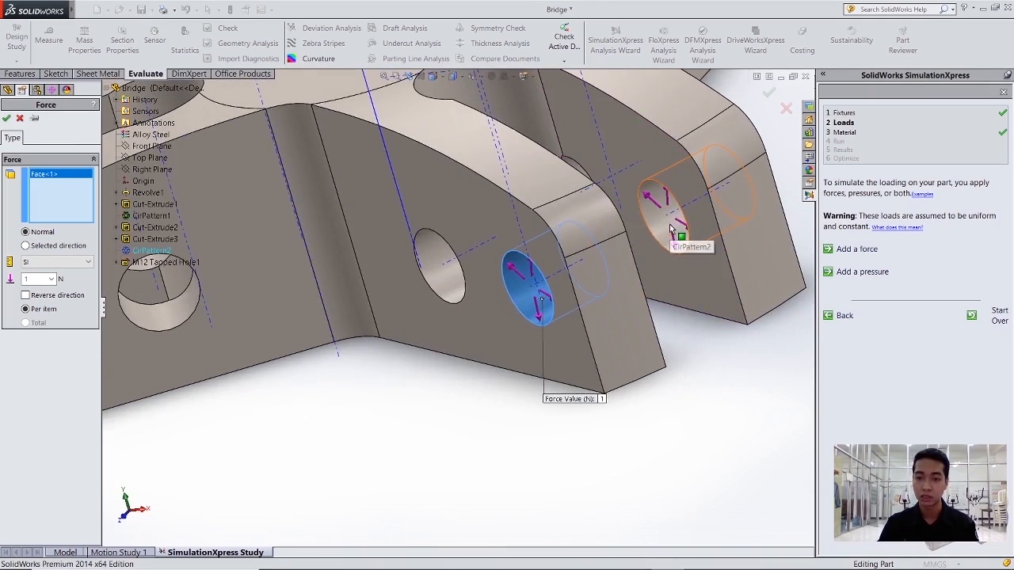
pyautogui.click(675, 232)
# Step: Add the outer hole faces on both plates of the second arm to the force load
pyautogui.scroll(5, 694, 162)
pyautogui.moveTo(668, 129); pyautogui.dragTo(602, 185, button='middle')
pyautogui.scroll(-6, 554, 181)
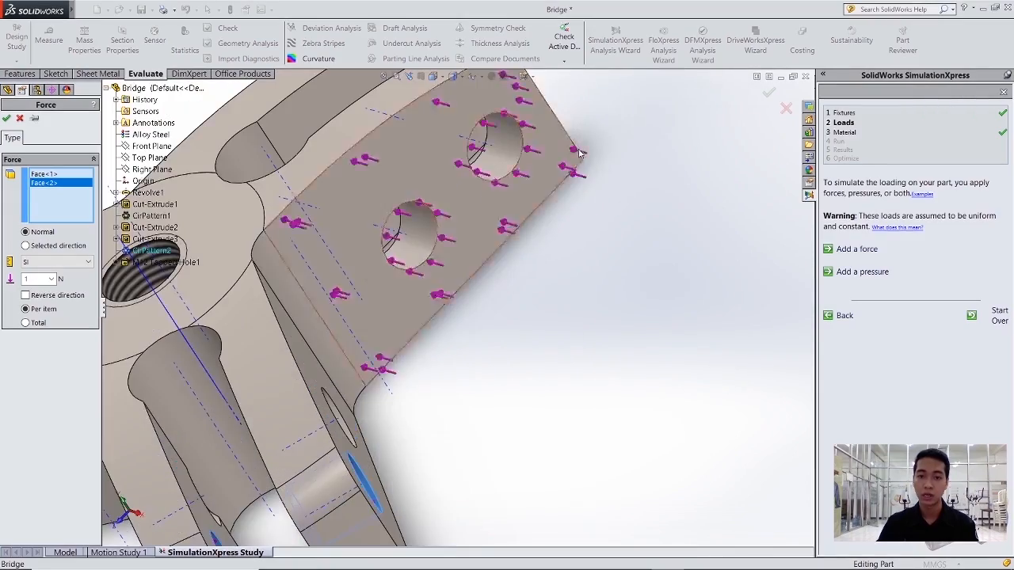
pyautogui.click(511, 173)
pyautogui.moveTo(511, 172); pyautogui.dragTo(379, 232, button='middle')
pyautogui.click(379, 233)
# Step: Add the outer hole faces on both plates of the third arm to the force load
pyautogui.scroll(6, 412, 285)
pyautogui.moveTo(476, 389); pyautogui.dragTo(459, 327, button='middle')
pyautogui.scroll(-6, 460, 326)
pyautogui.click(551, 348)
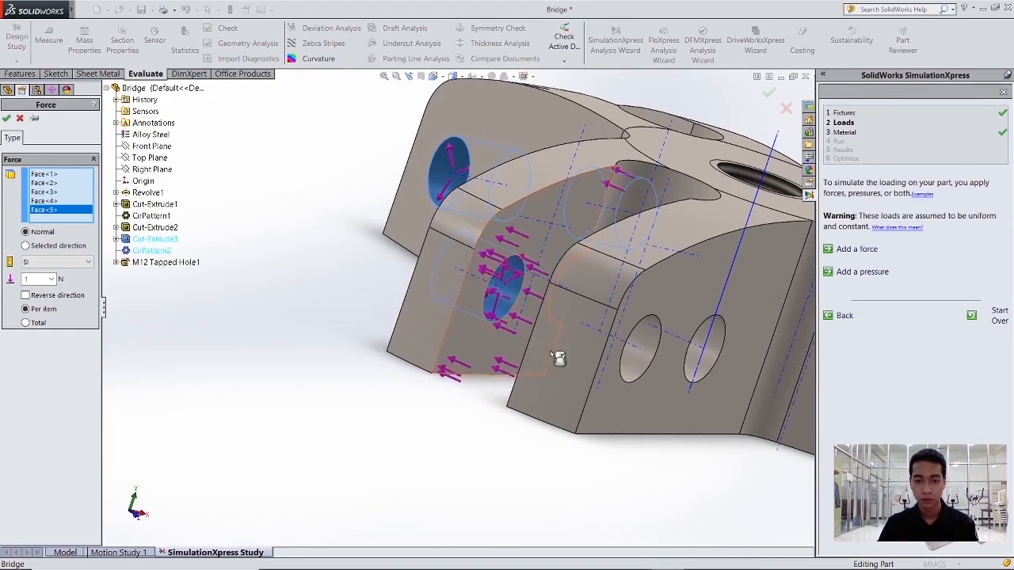
pyautogui.click(648, 349)
pyautogui.scroll(5, 647, 349)
pyautogui.moveTo(650, 333); pyautogui.dragTo(602, 341, button='middle')
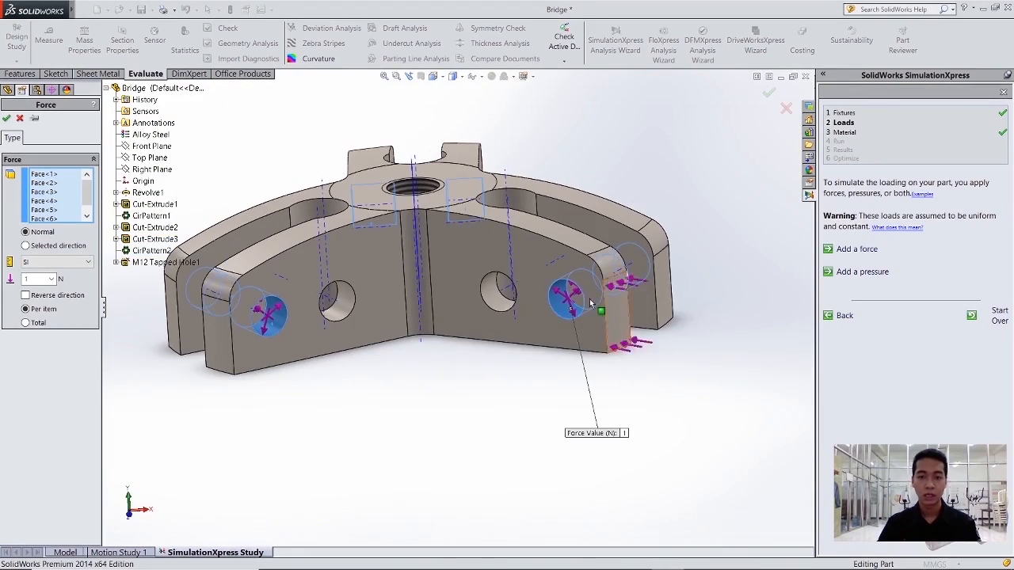
pyautogui.moveTo(546, 156); pyautogui.dragTo(518, 321, button='middle')
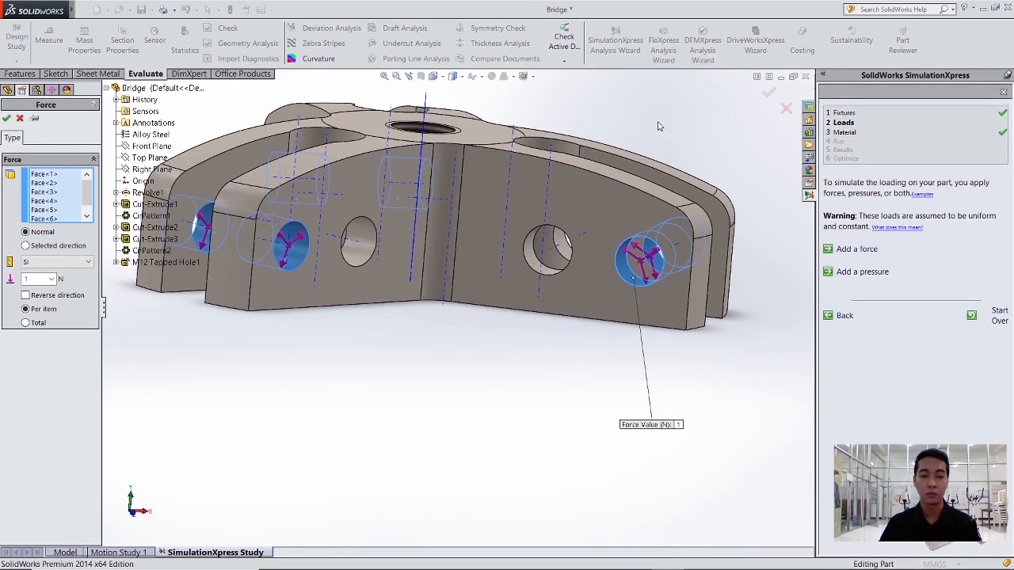
# Step: Direct the force along a selected direction normal to the Top Plane and reverse it so it acts downward
pyautogui.click(25, 246)
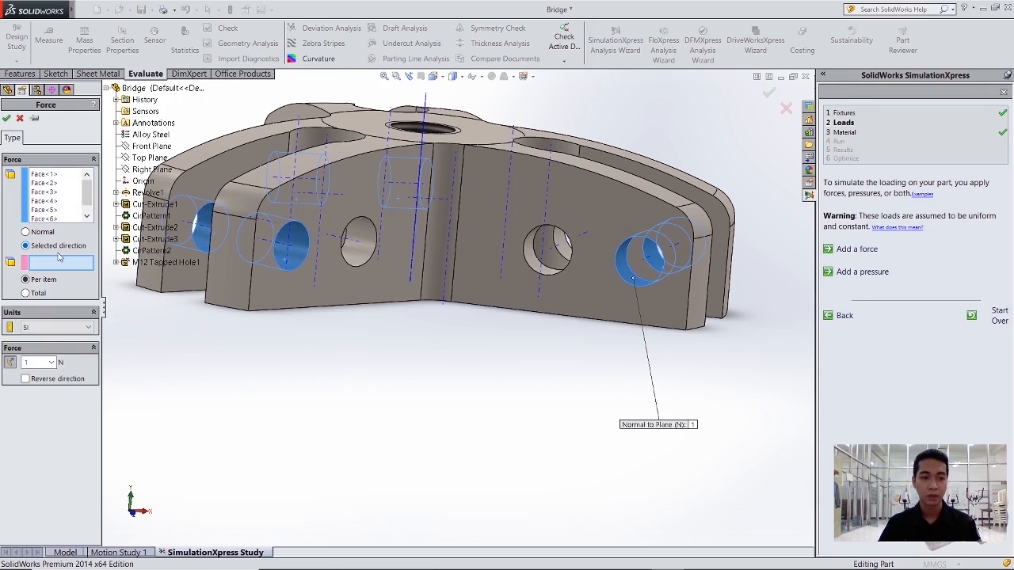
pyautogui.click(106, 88)
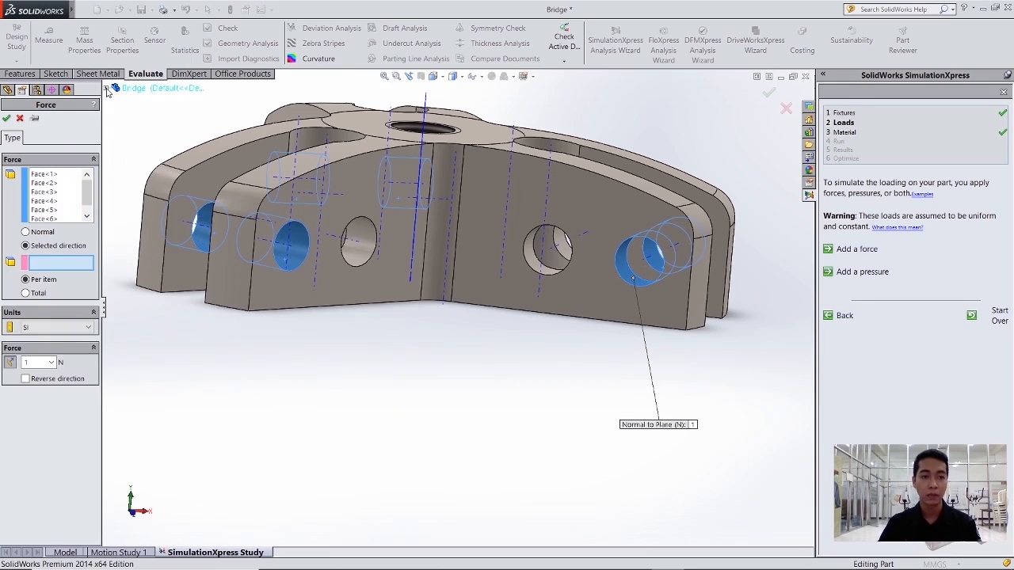
pyautogui.click(106, 88)
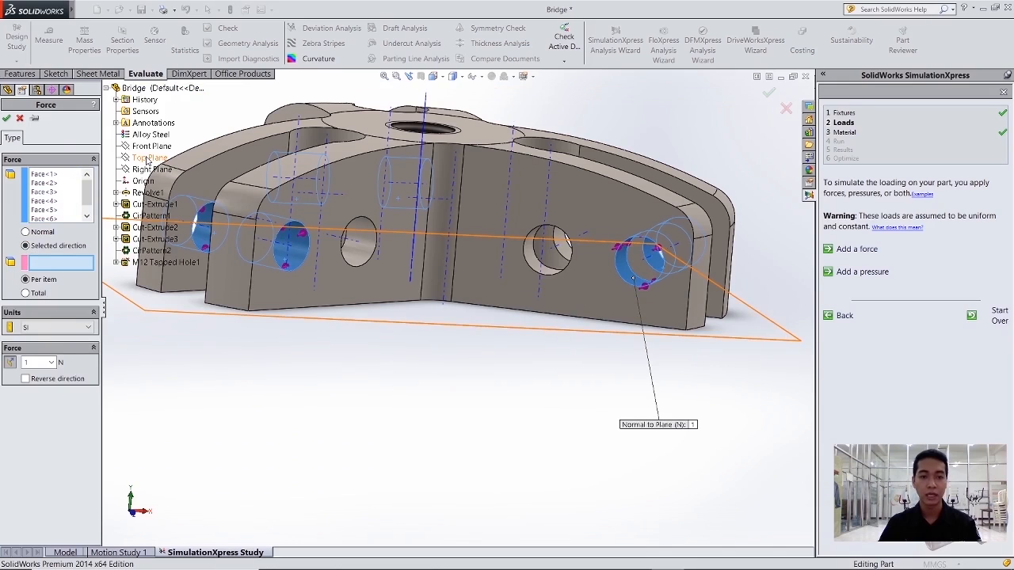
pyautogui.click(148, 159)
pyautogui.scroll(-2, 582, 352)
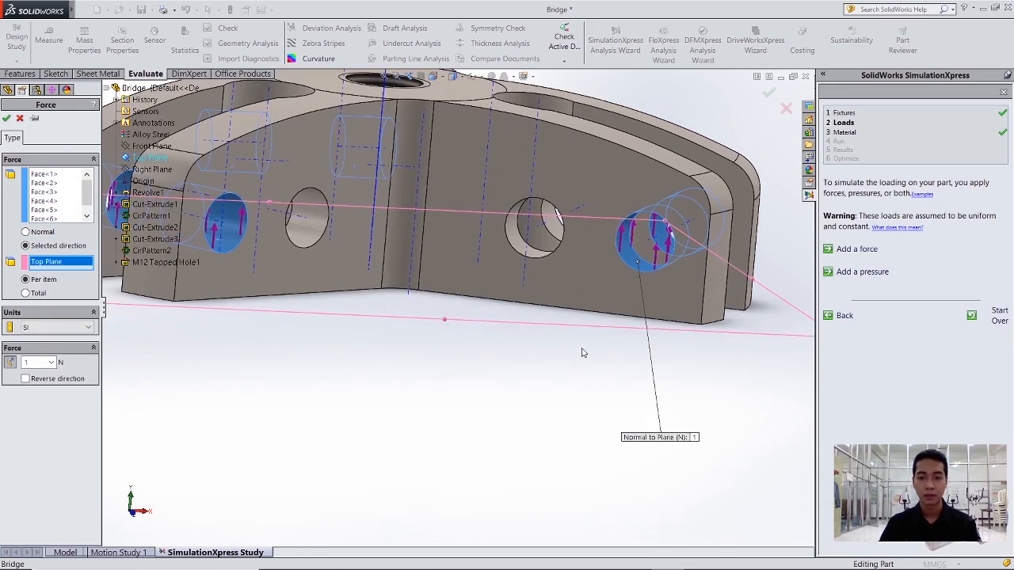
pyautogui.moveTo(583, 352); pyautogui.dragTo(601, 270, button='middle')
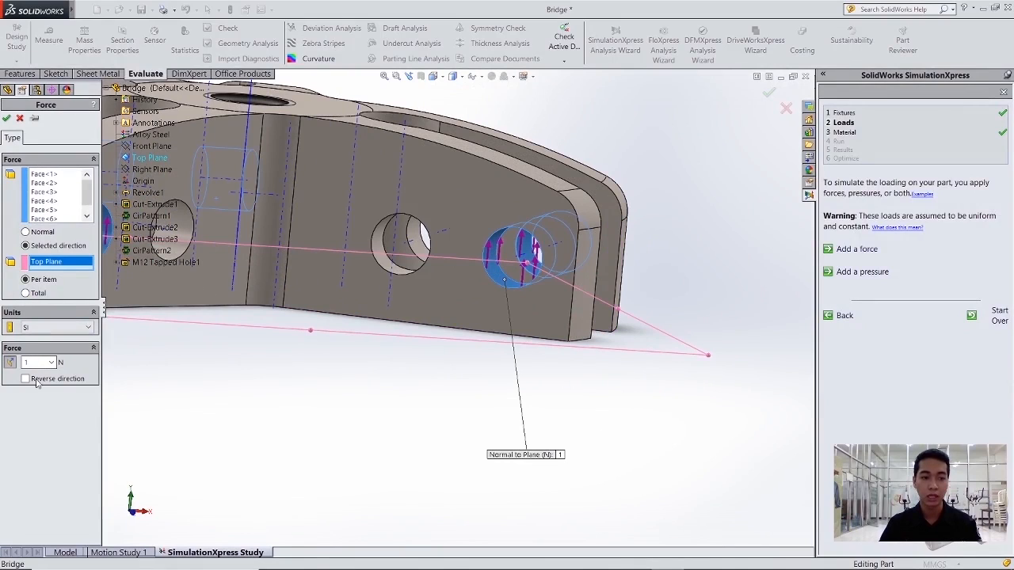
pyautogui.click(26, 380)
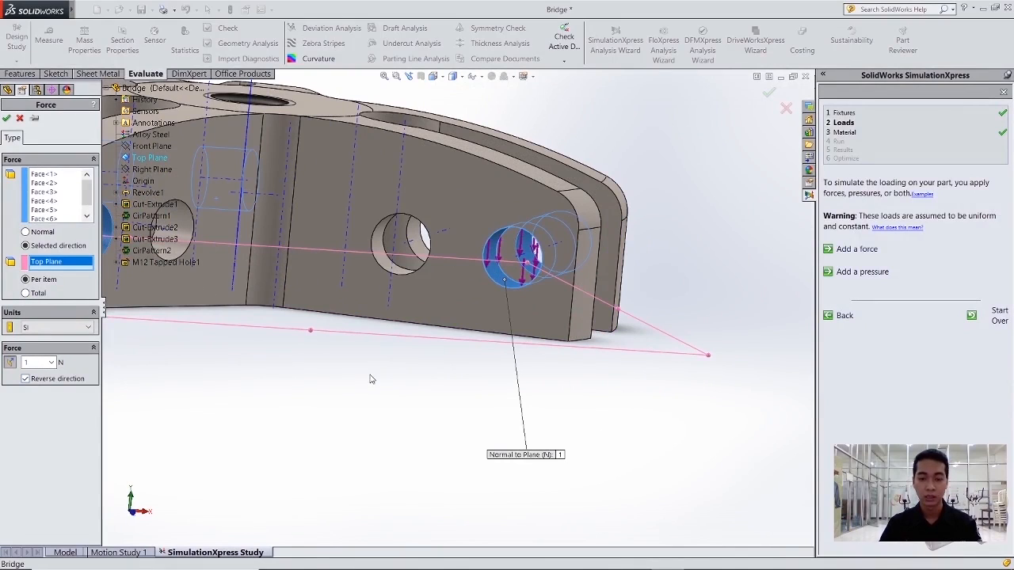
# Step: Set the force to 6000 N per item and apply the load
pyautogui.moveTo(206, 386); pyautogui.dragTo(555, 294, button='middle')
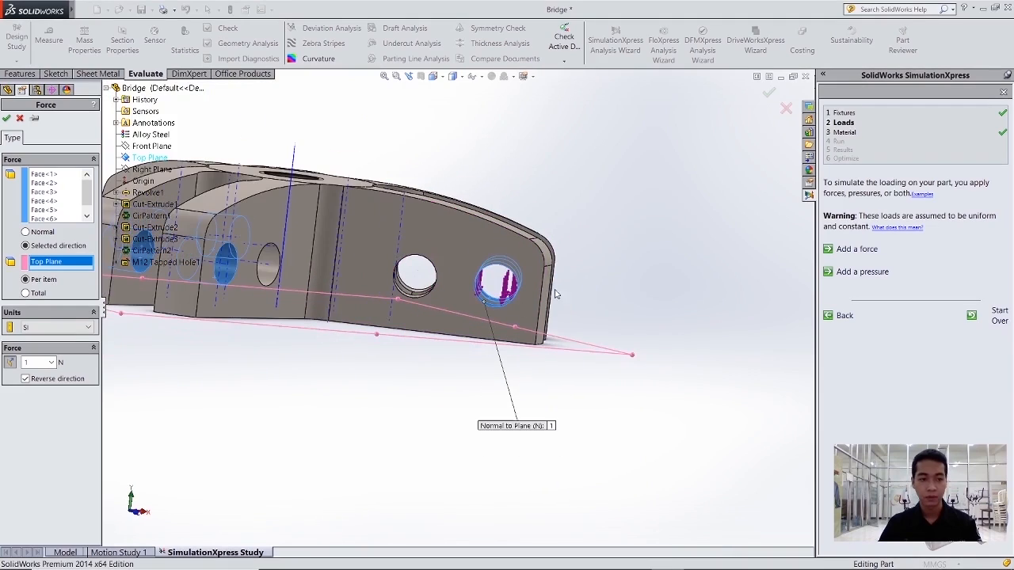
pyautogui.doubleClick(40, 363)
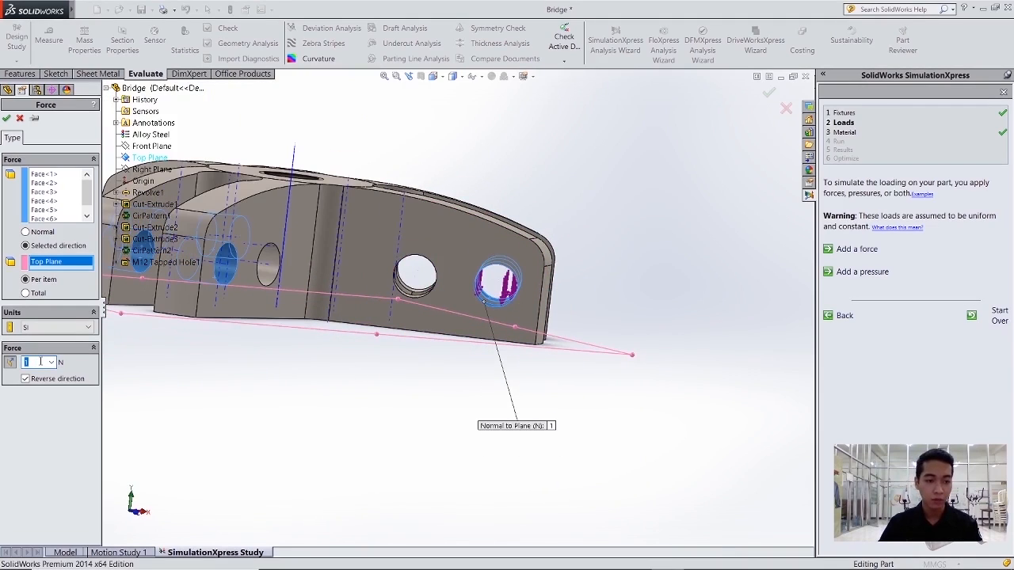
pyautogui.write('6000')
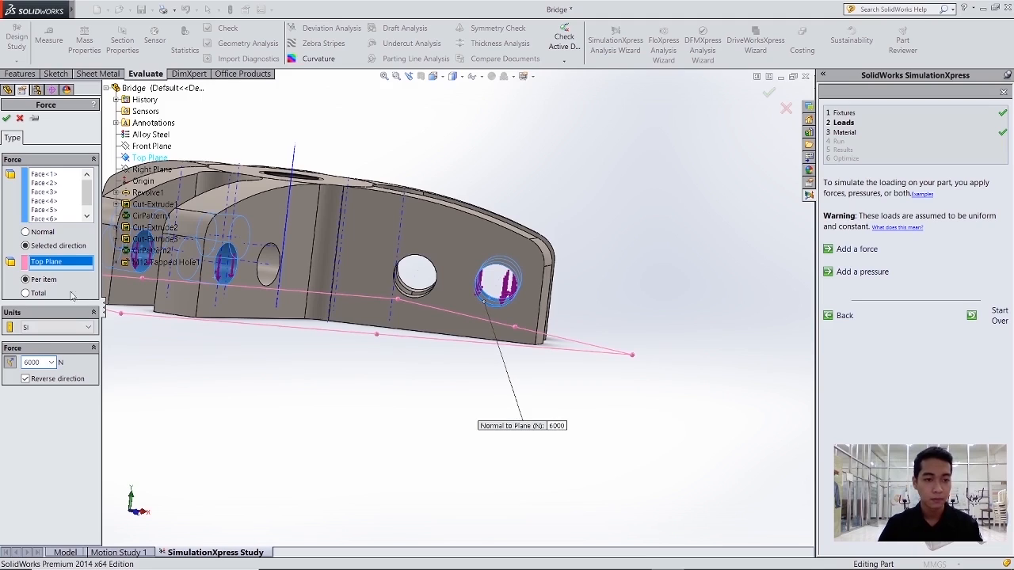
pyautogui.click(7, 118)
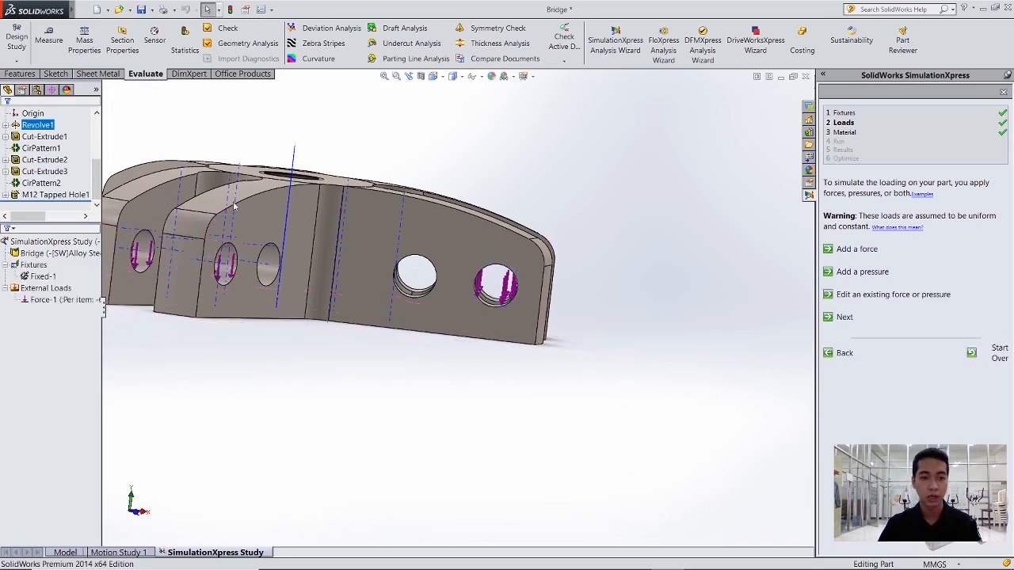
# Step: Advance the study past the Loads and Material stages, keeping Alloy Steel, and run the simulation with default settings
pyautogui.click(845, 318)
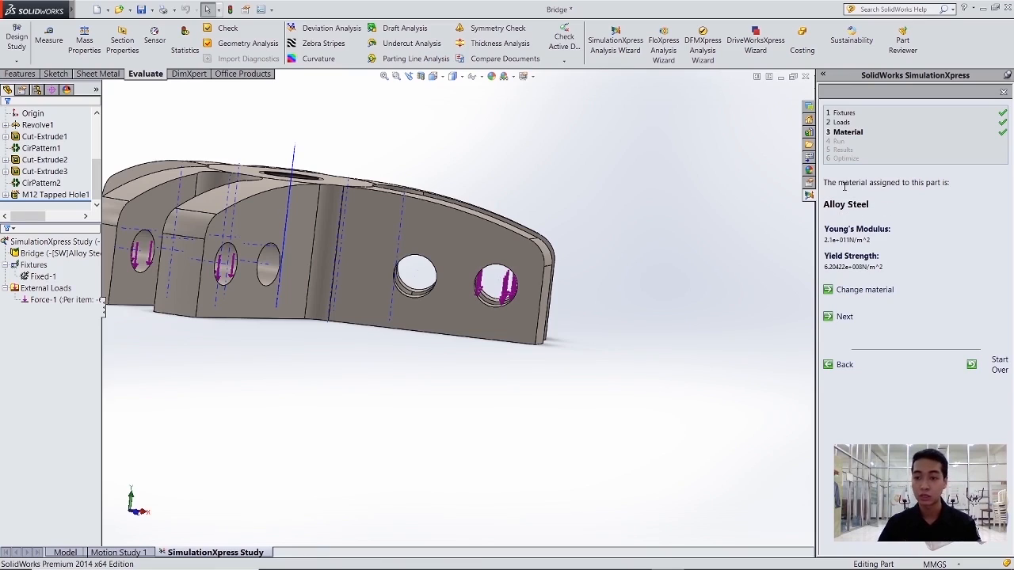
pyautogui.click(832, 320)
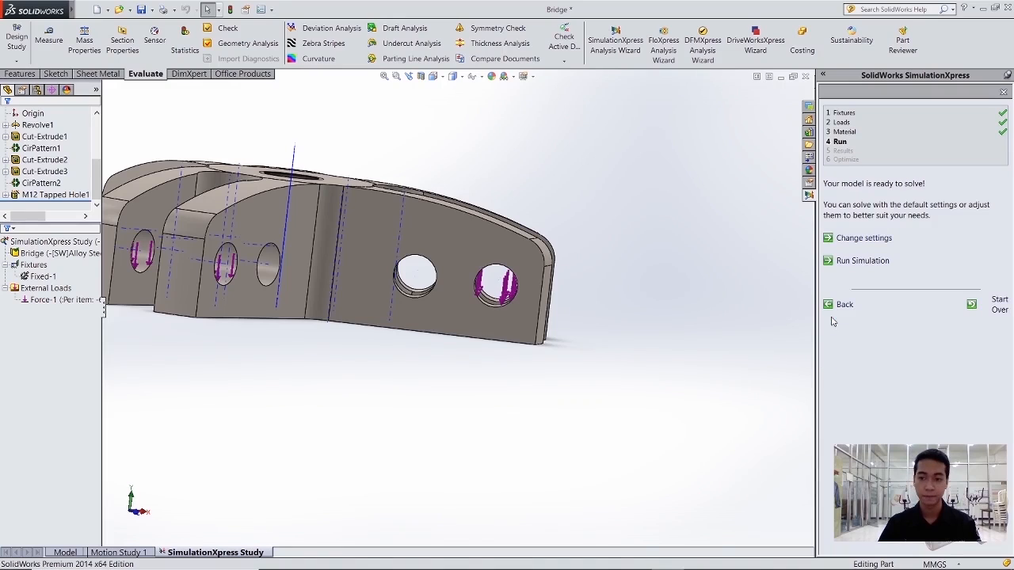
pyautogui.click(830, 264)
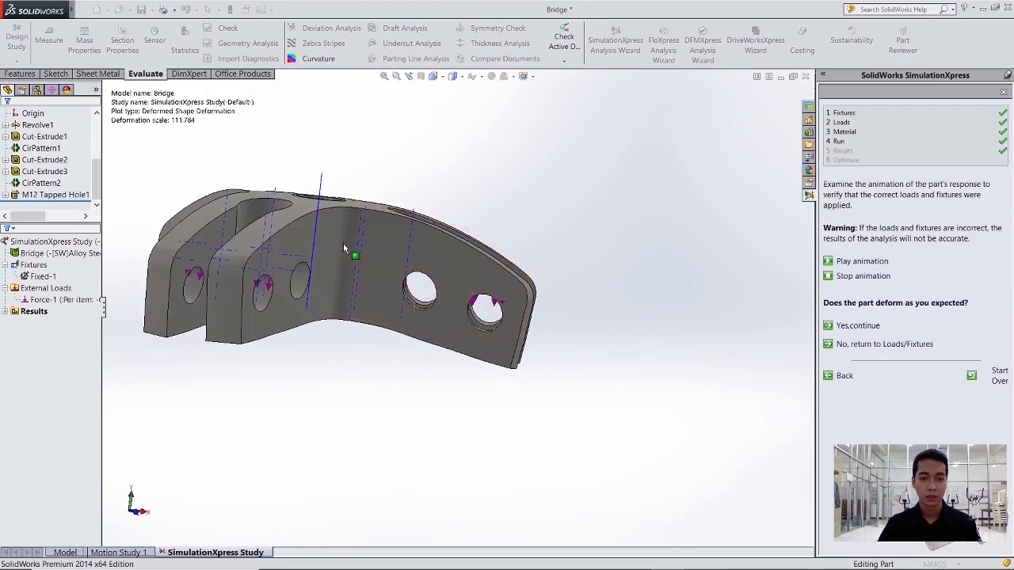
# Step: Examine the Bridge's deformation animation from another angle, stopping and replaying it before stopping it again
pyautogui.moveTo(343, 248); pyautogui.dragTo(553, 282, button='middle')
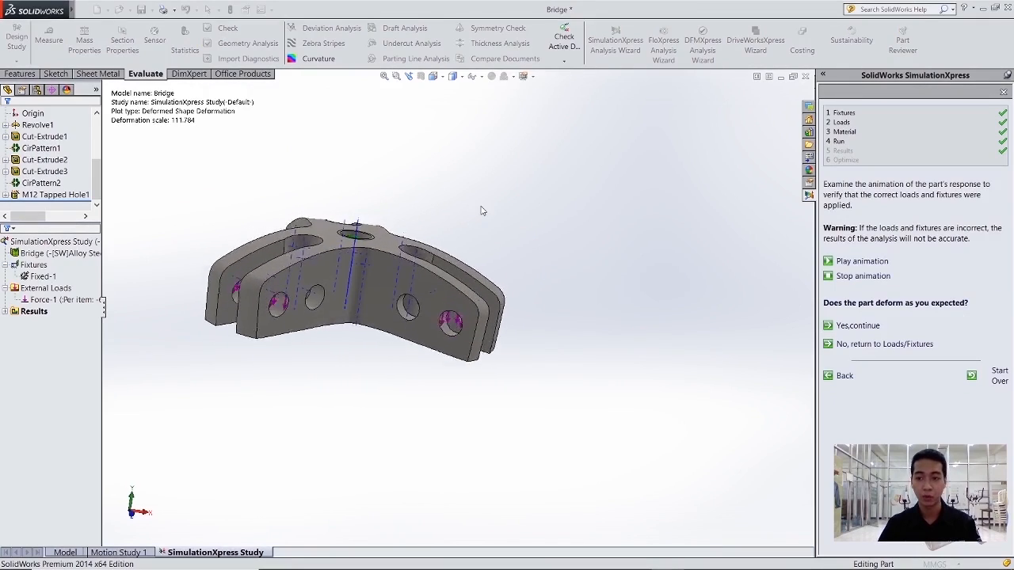
pyautogui.click(830, 279)
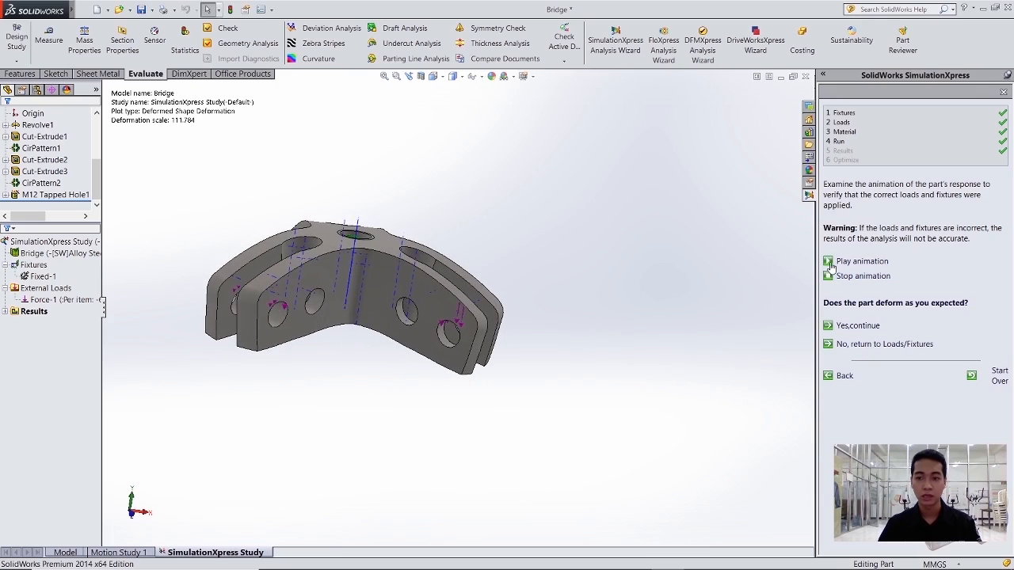
pyautogui.click(829, 262)
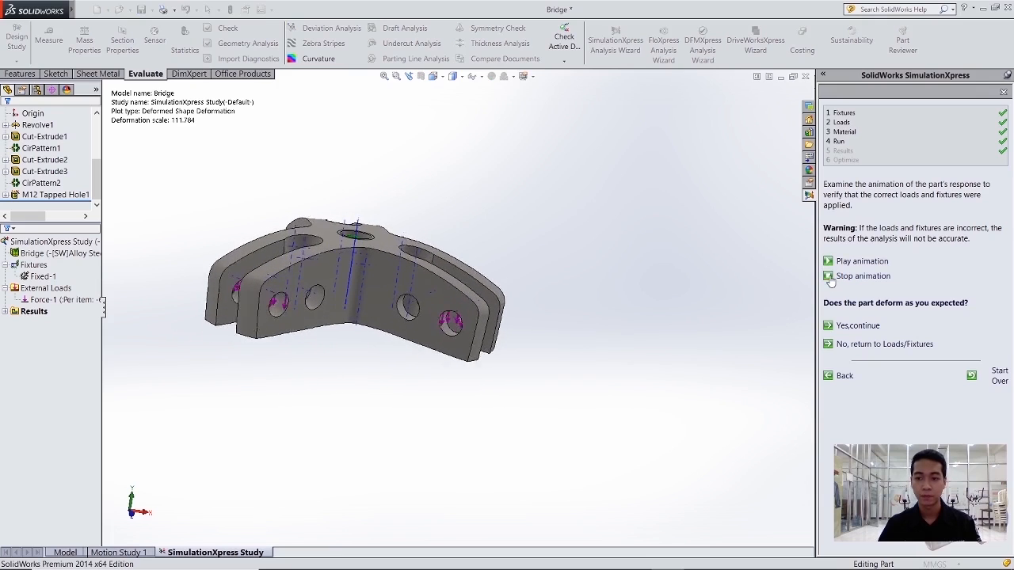
pyautogui.click(829, 278)
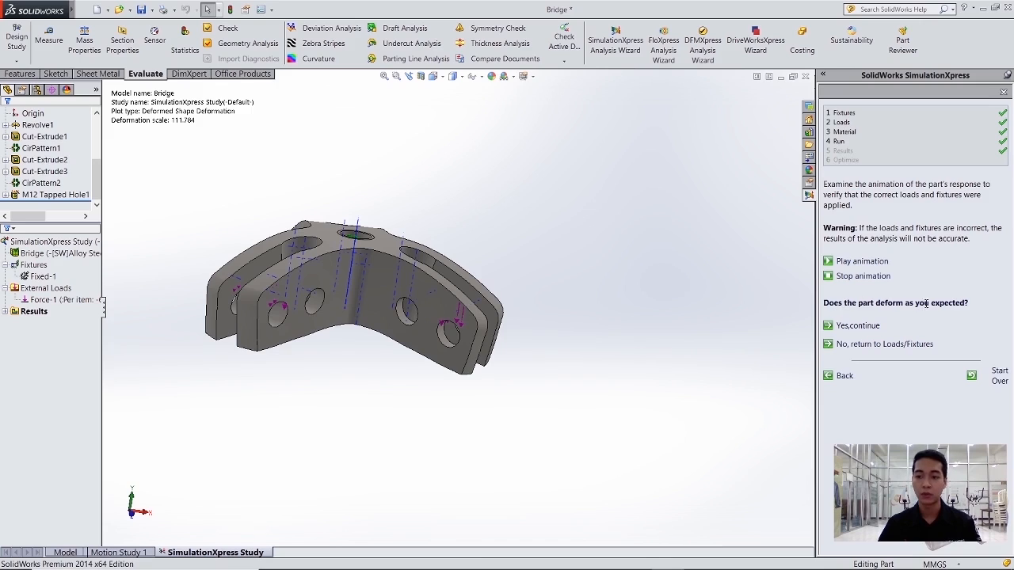
# Step: Accept the deformation as expected, continue to the Results stage, and inspect the factor-of-safety plot around the Bridge
pyautogui.click(853, 327)
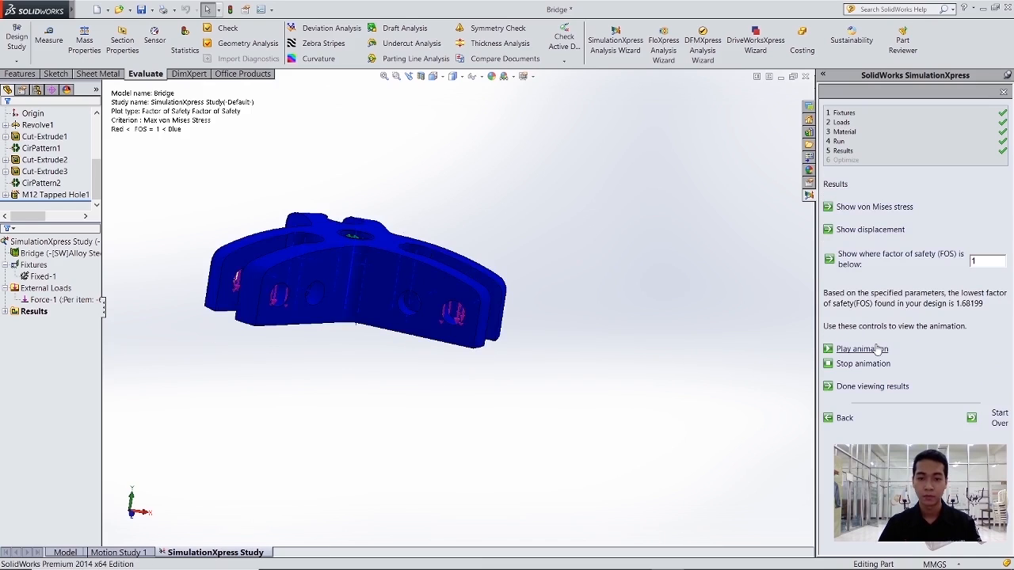
pyautogui.moveTo(530, 242); pyautogui.dragTo(518, 292, button='middle')
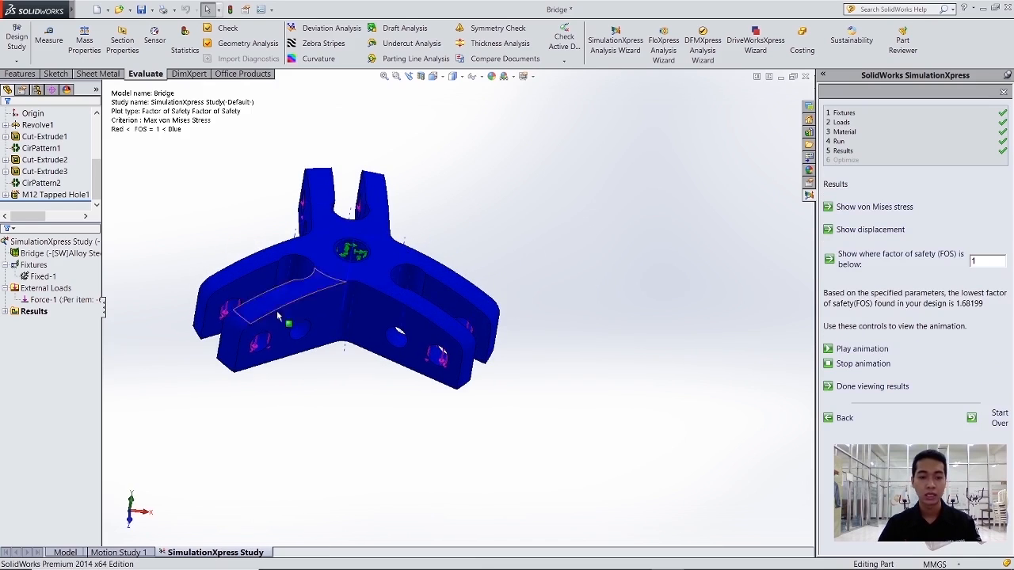
pyautogui.moveTo(276, 310); pyautogui.dragTo(389, 249, button='middle')
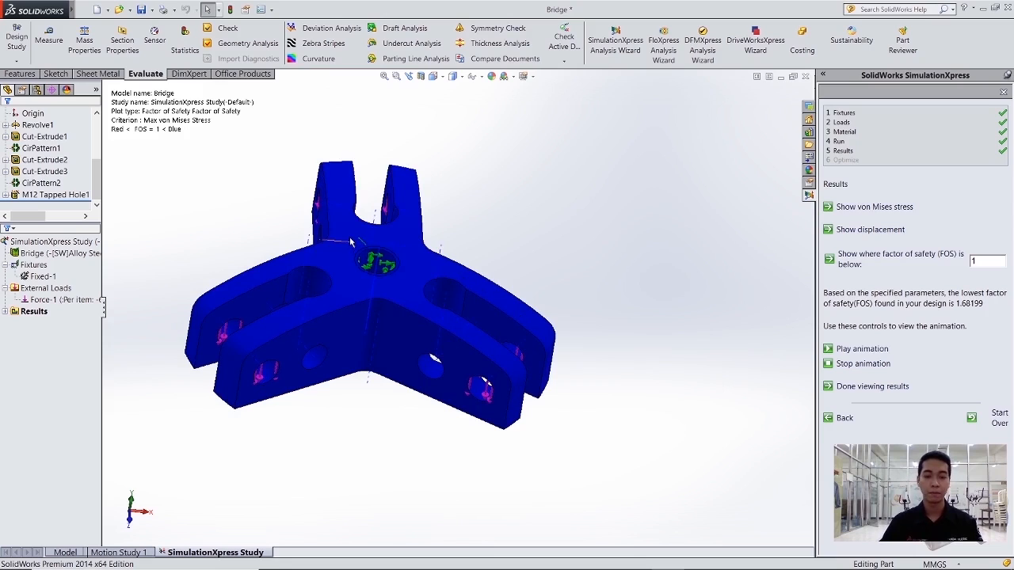
pyautogui.moveTo(448, 259); pyautogui.dragTo(527, 260, button='middle')
pyautogui.moveTo(453, 261); pyautogui.dragTo(462, 255, button='middle')
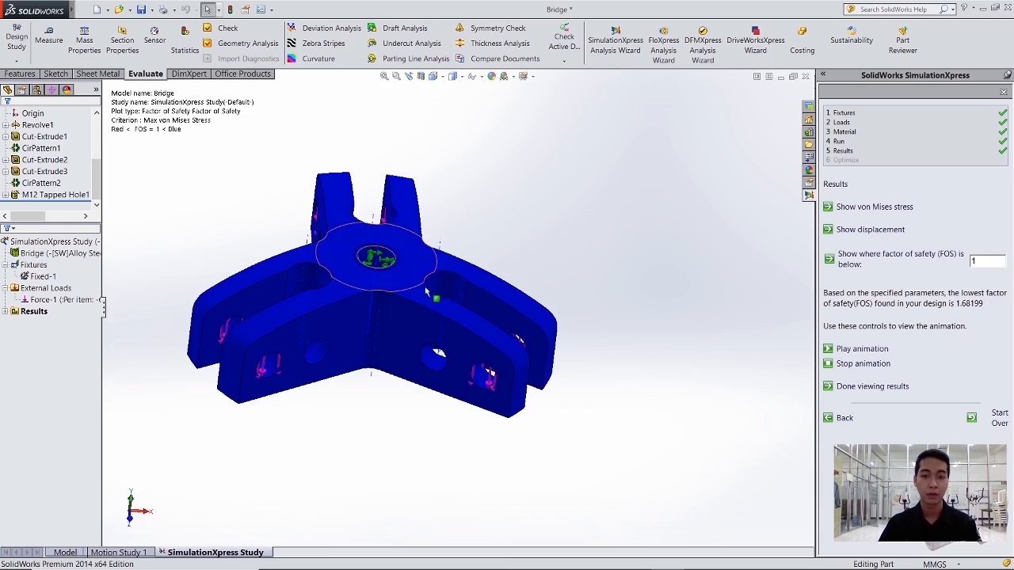
pyautogui.moveTo(493, 218); pyautogui.dragTo(478, 219, button='middle')
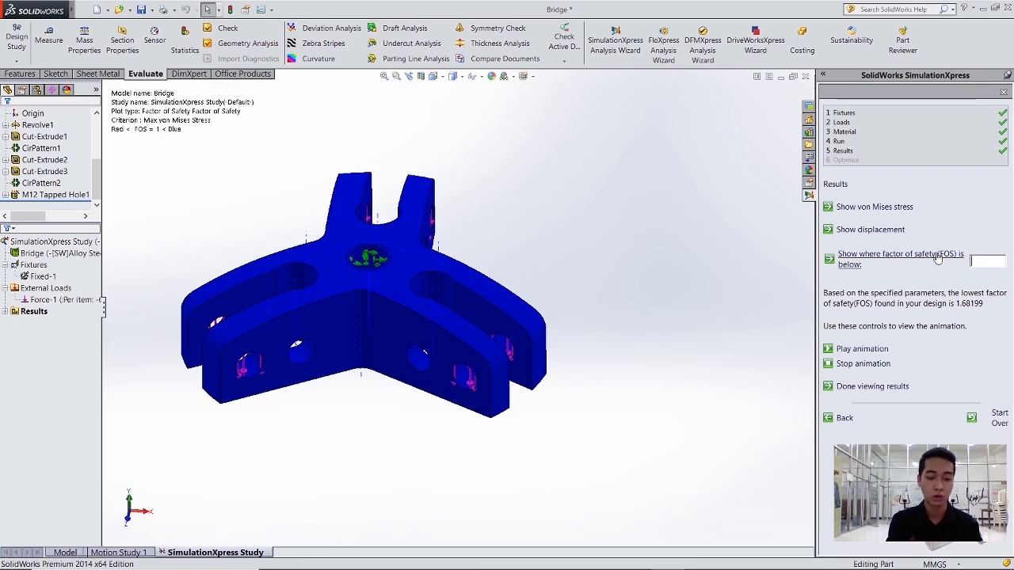
# Step: Show where the Bridge's factor of safety is below 3 and inspect the marked regions
pyautogui.write('3')
pyautogui.click(938, 259)
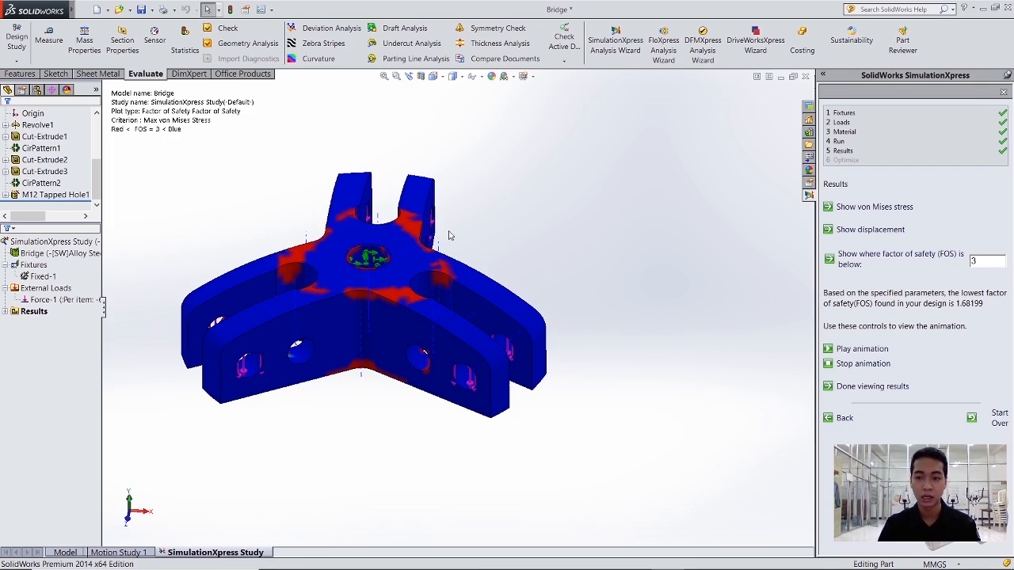
pyautogui.moveTo(448, 233); pyautogui.dragTo(456, 259, button='middle')
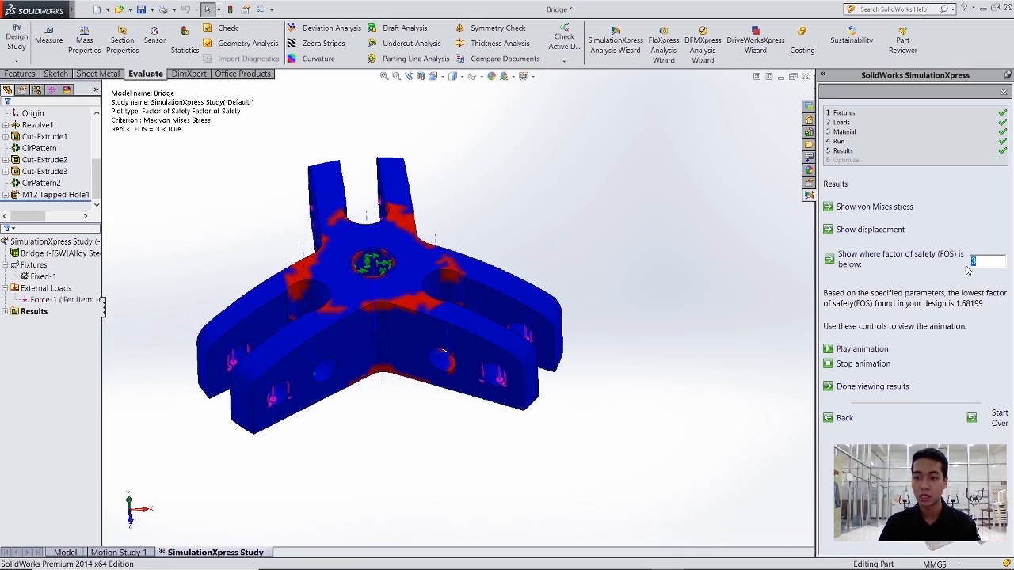
# Step: Show where the Bridge's factor of safety is below 2 and inspect the arms
pyautogui.press('Return')
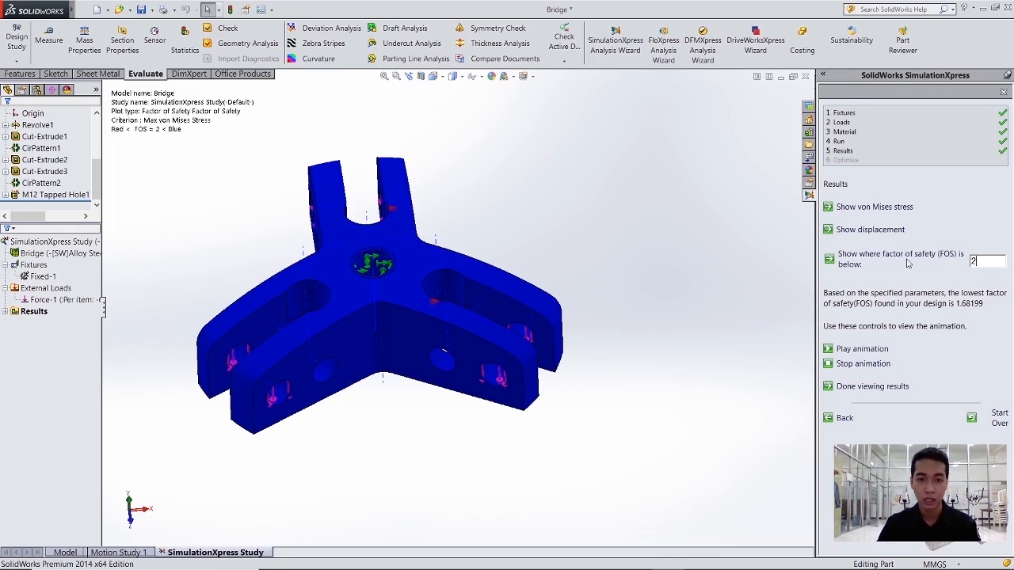
pyautogui.moveTo(550, 246); pyautogui.dragTo(569, 249, button='middle')
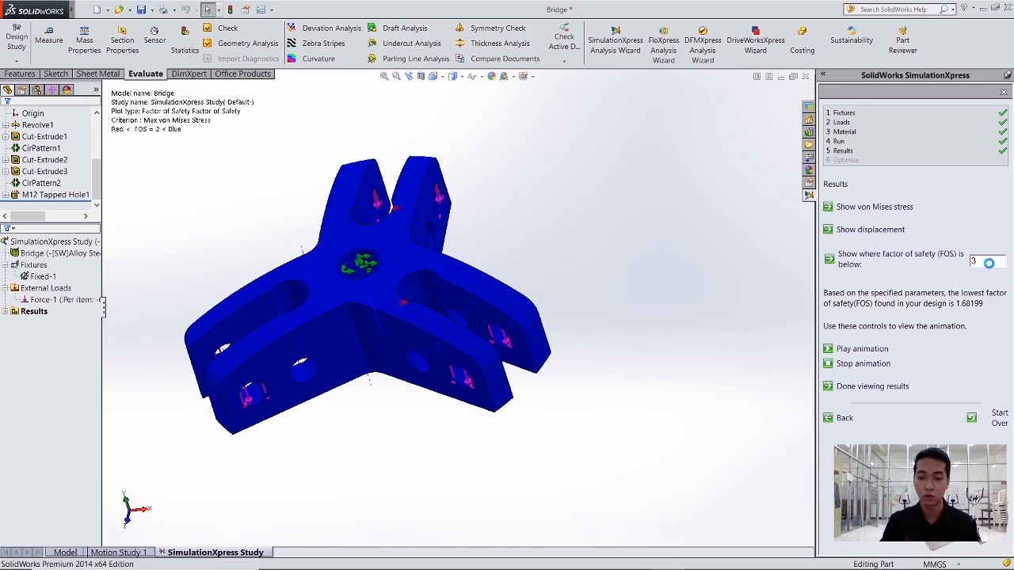
# Step: Inspect the Bridge's regions with a factor of safety below 3 and try to animate this plot
pyautogui.moveTo(515, 182); pyautogui.dragTo(378, 235, button='middle')
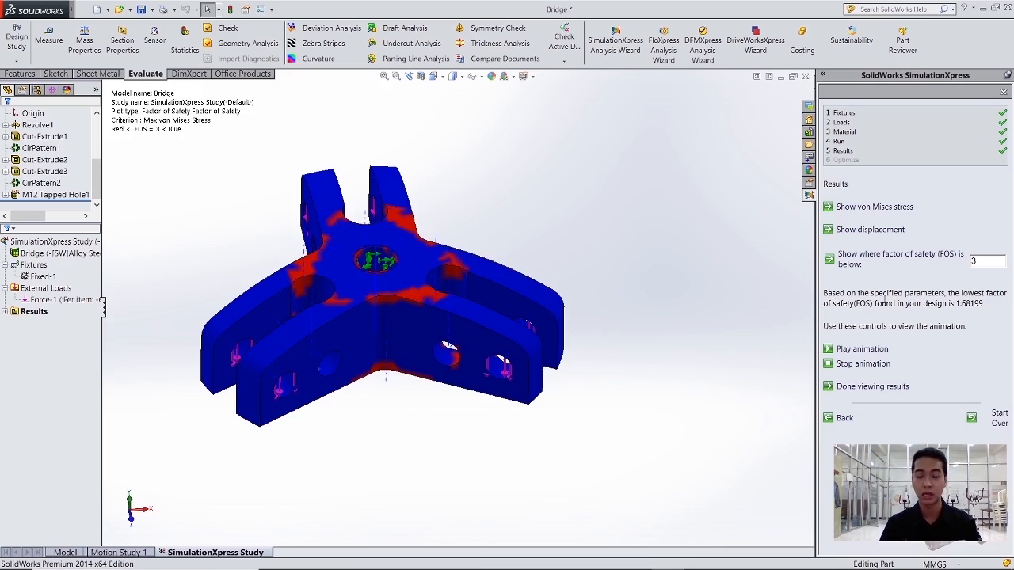
pyautogui.click(858, 351)
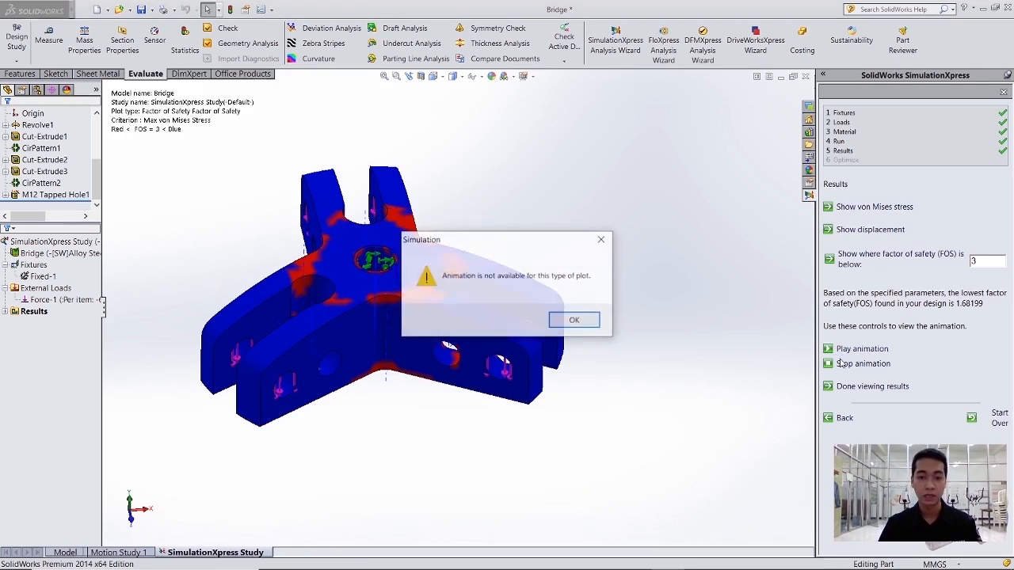
pyautogui.click(567, 320)
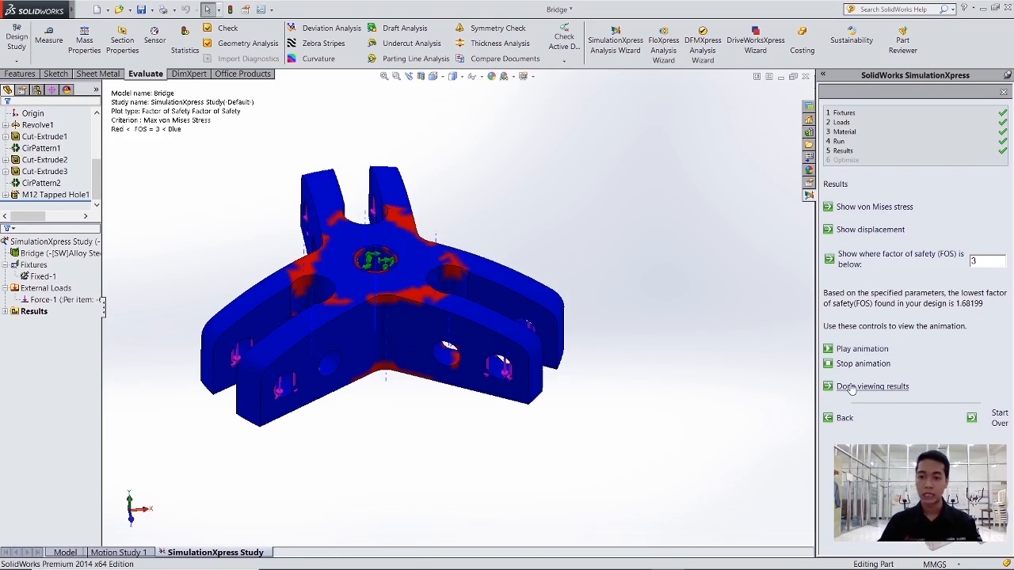
pyautogui.moveTo(452, 301); pyautogui.dragTo(400, 301, button='middle')
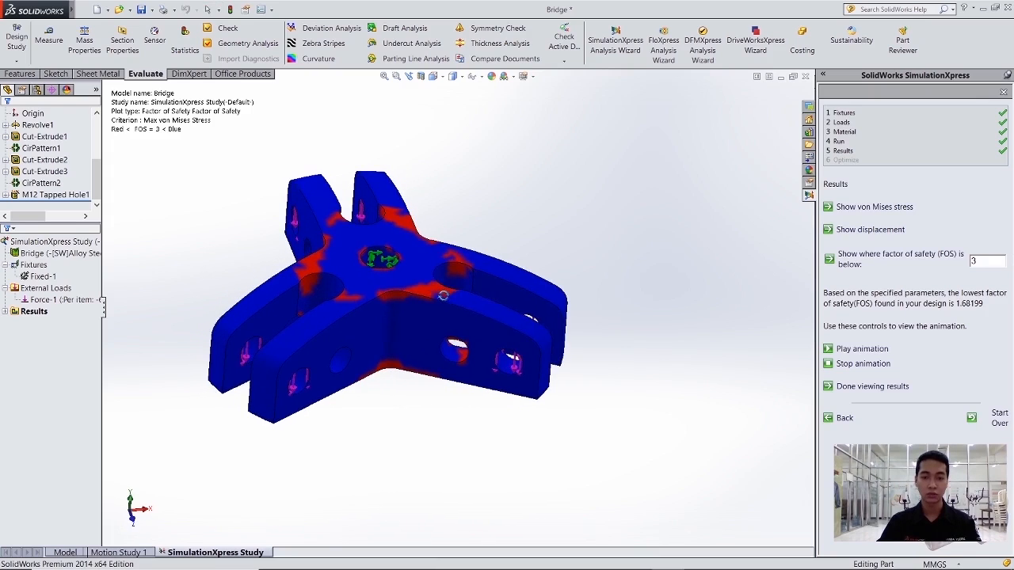
# Step: Finish viewing the results, skip the report and choose to optimize the Bridge
pyautogui.click(858, 388)
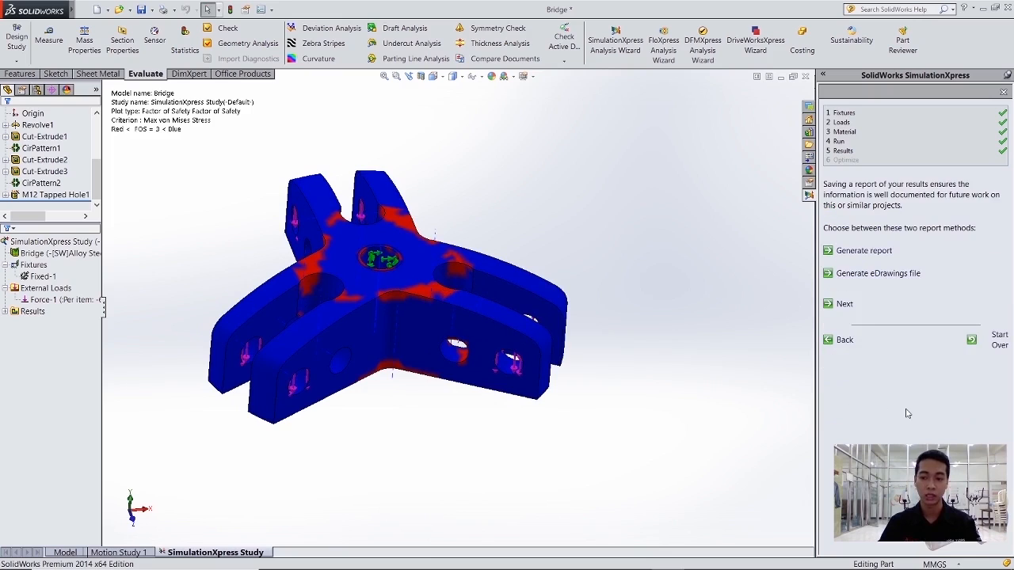
pyautogui.click(845, 309)
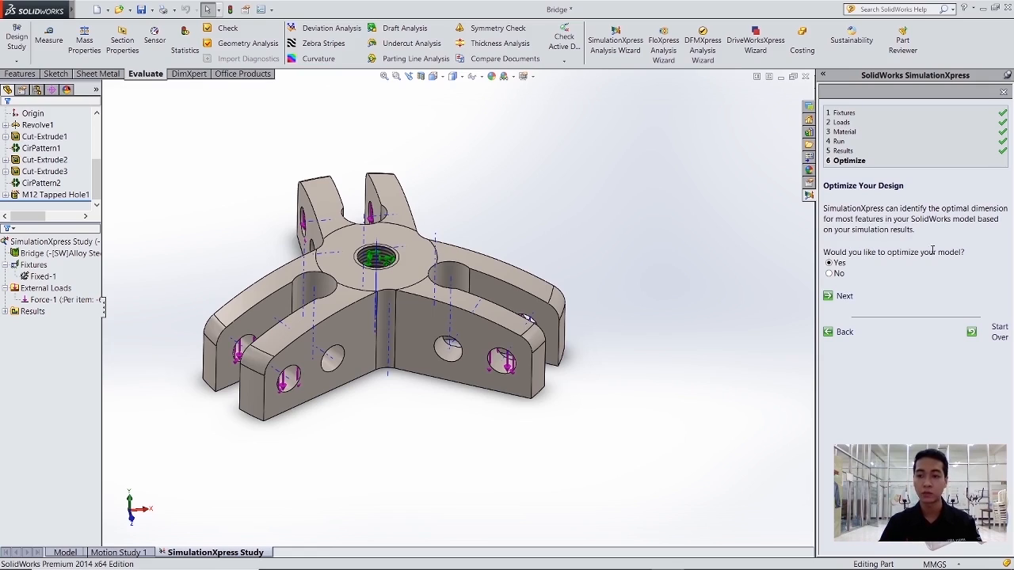
pyautogui.click(839, 297)
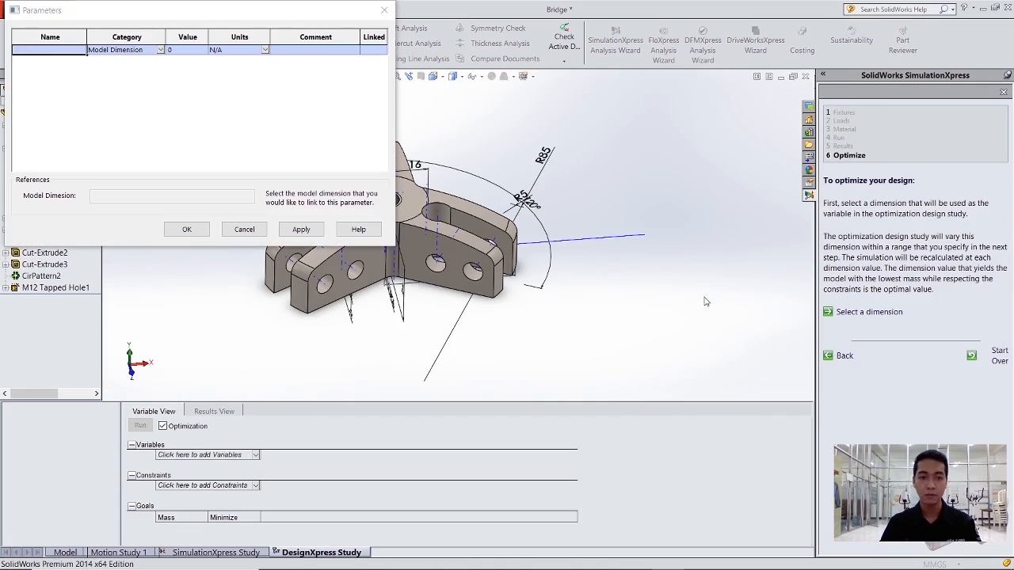
# Step: Select the Bridge's 25 mm Thru Tap Drill Depth dimension from Sketch5 as the optimization variable
pyautogui.moveTo(89, 12); pyautogui.dragTo(106, 32)
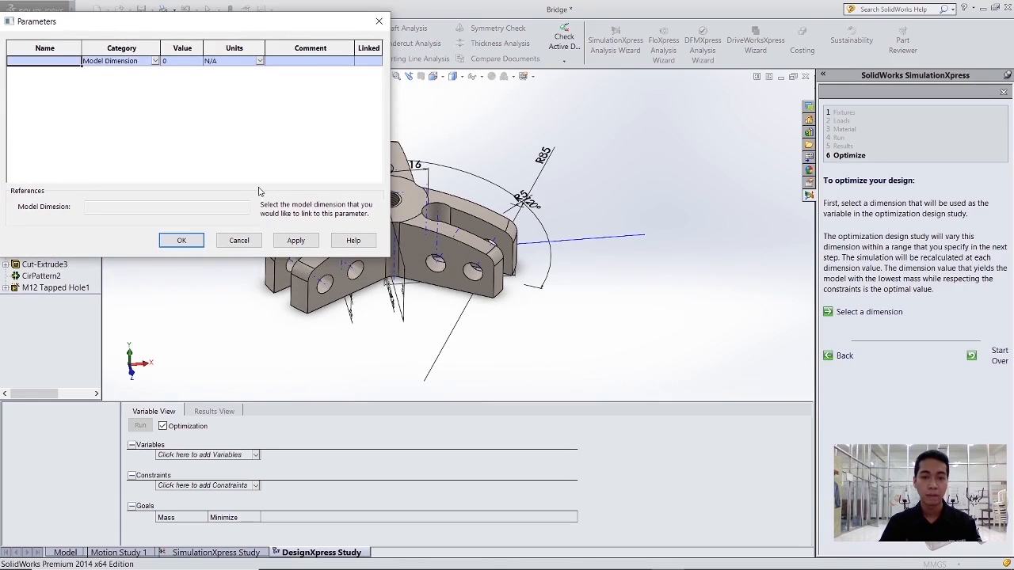
pyautogui.moveTo(190, 33); pyautogui.dragTo(194, 23)
pyautogui.scroll(1, 448, 245)
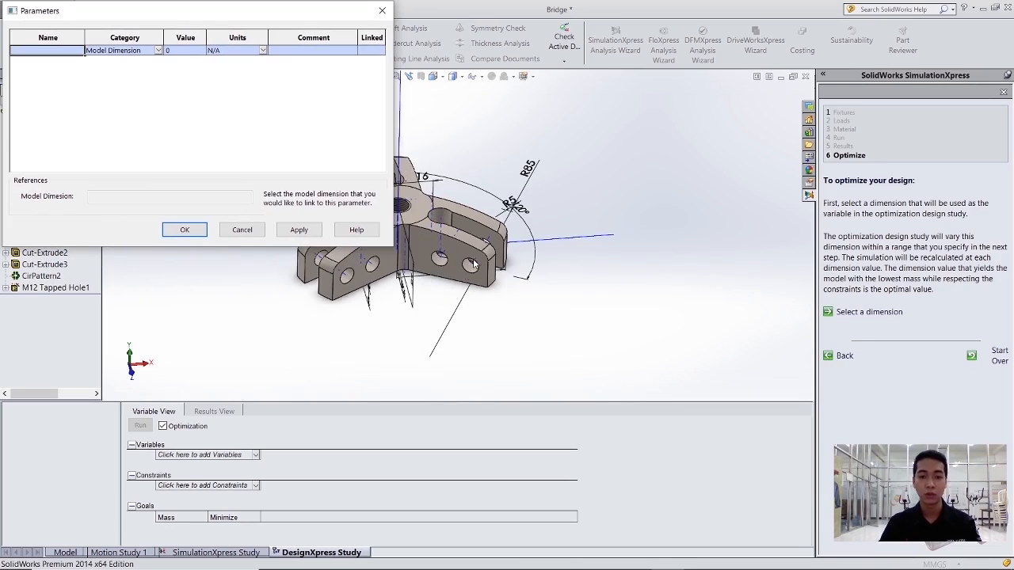
pyautogui.scroll(1, 471, 258)
pyautogui.scroll(-1, 449, 275)
pyautogui.scroll(2, 432, 244)
pyautogui.scroll(-2, 418, 228)
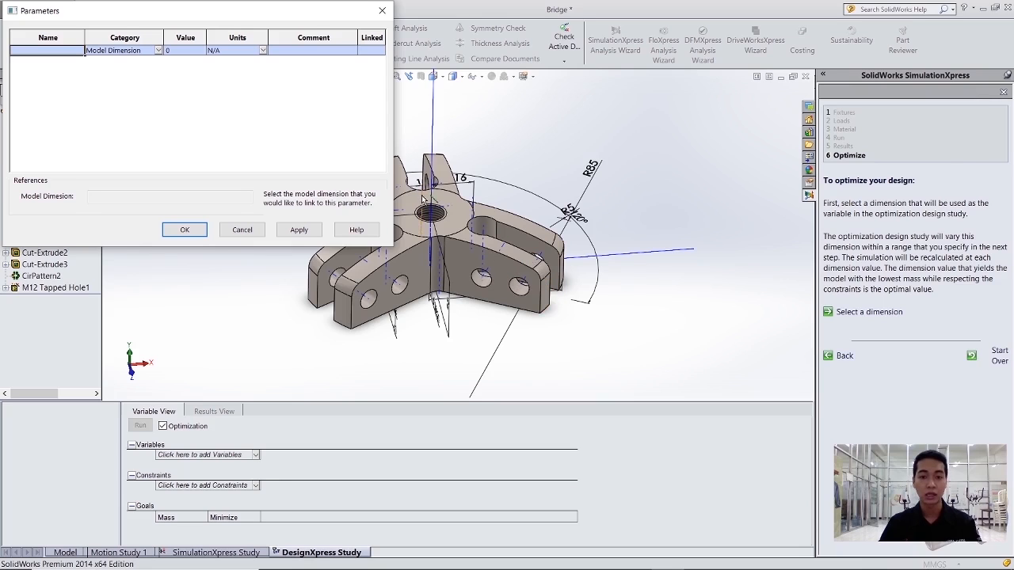
pyautogui.moveTo(584, 311); pyautogui.dragTo(532, 292, button='middle')
pyautogui.moveTo(511, 291); pyautogui.dragTo(556, 306, button='middle')
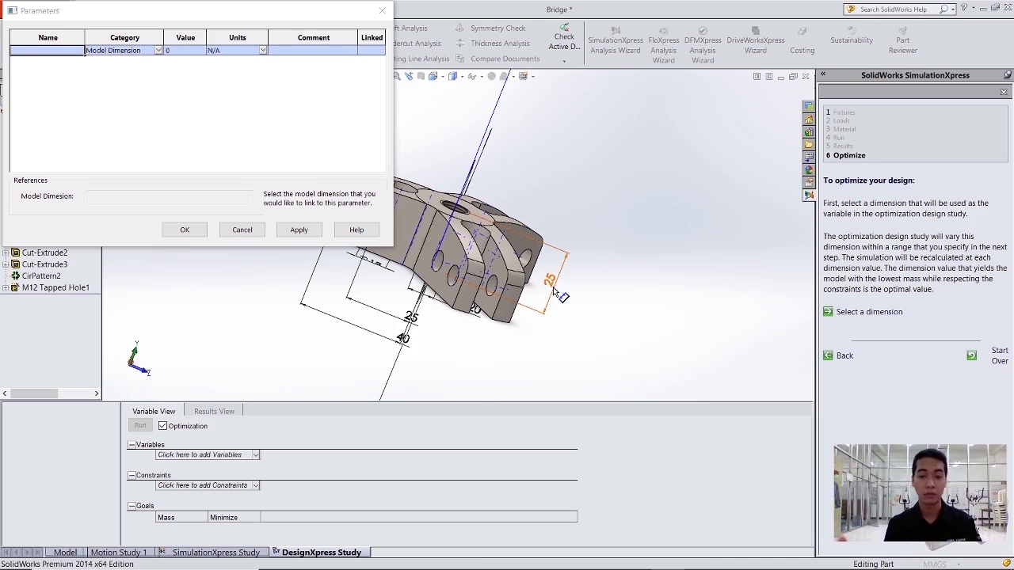
pyautogui.moveTo(613, 299); pyautogui.dragTo(595, 308, button='middle')
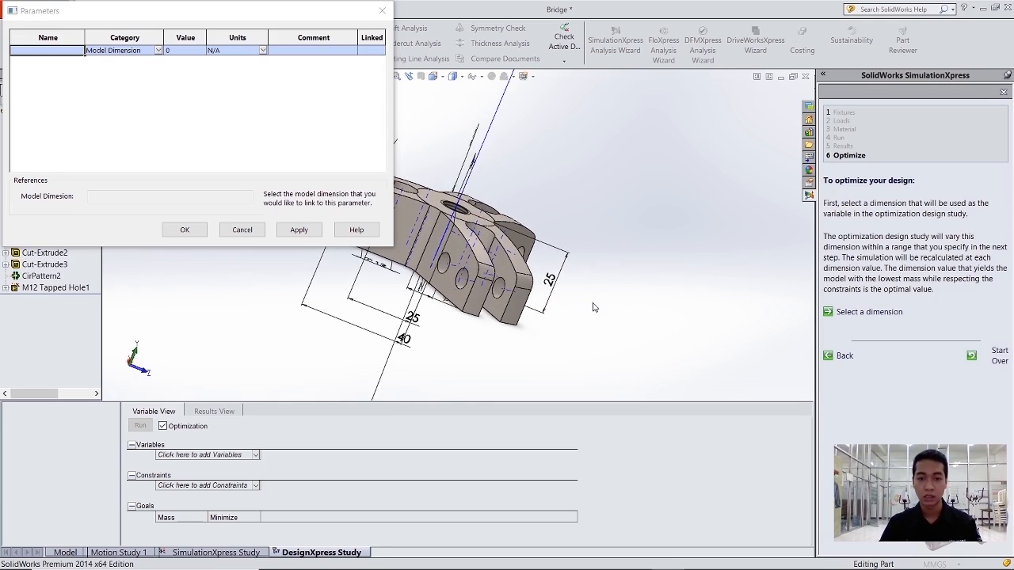
pyautogui.click(553, 284)
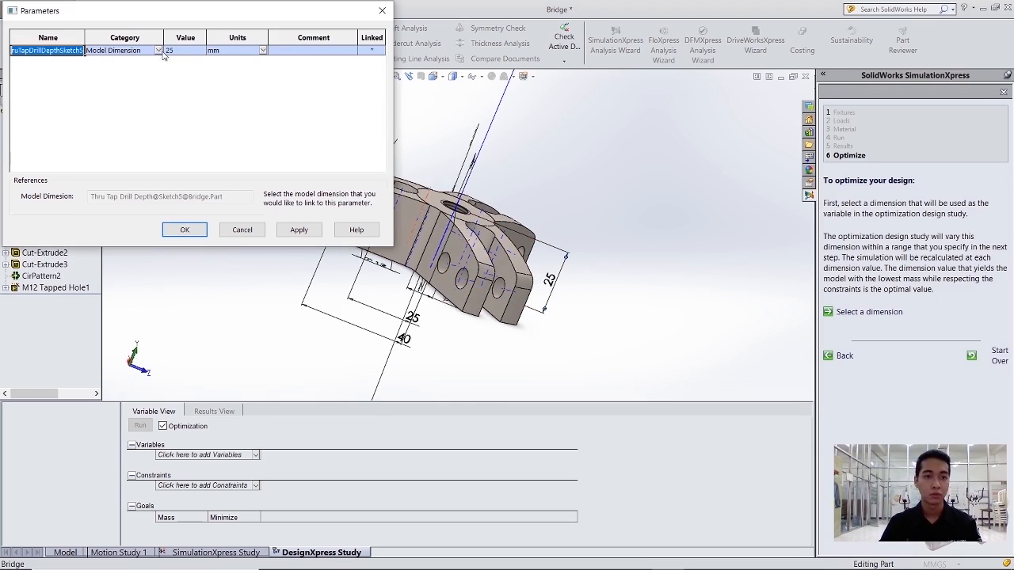
pyautogui.click(184, 230)
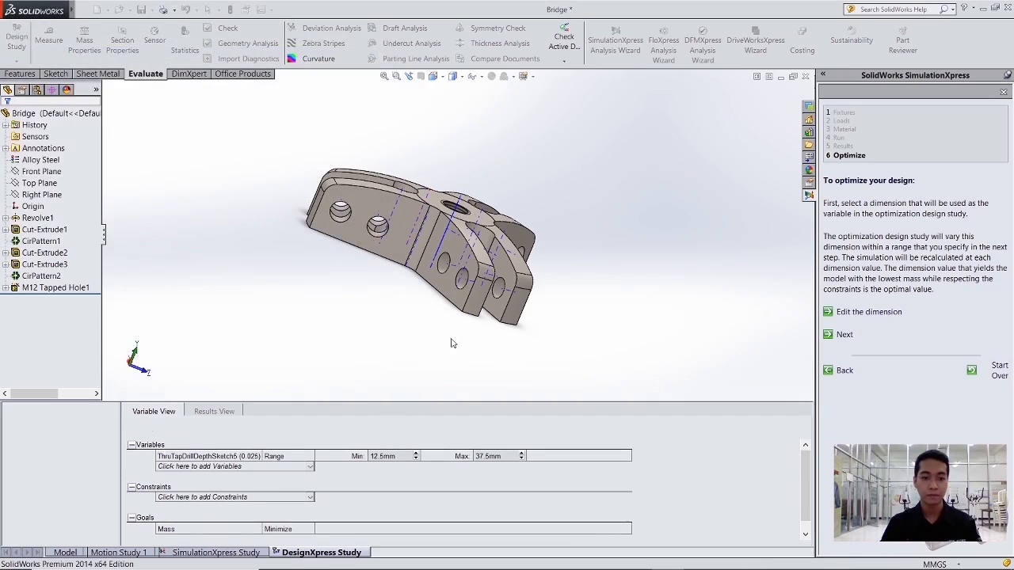
# Step: Set the minimum of the drill depth variable's range to 18 mm
pyautogui.moveTo(616, 294); pyautogui.dragTo(549, 287, button='middle')
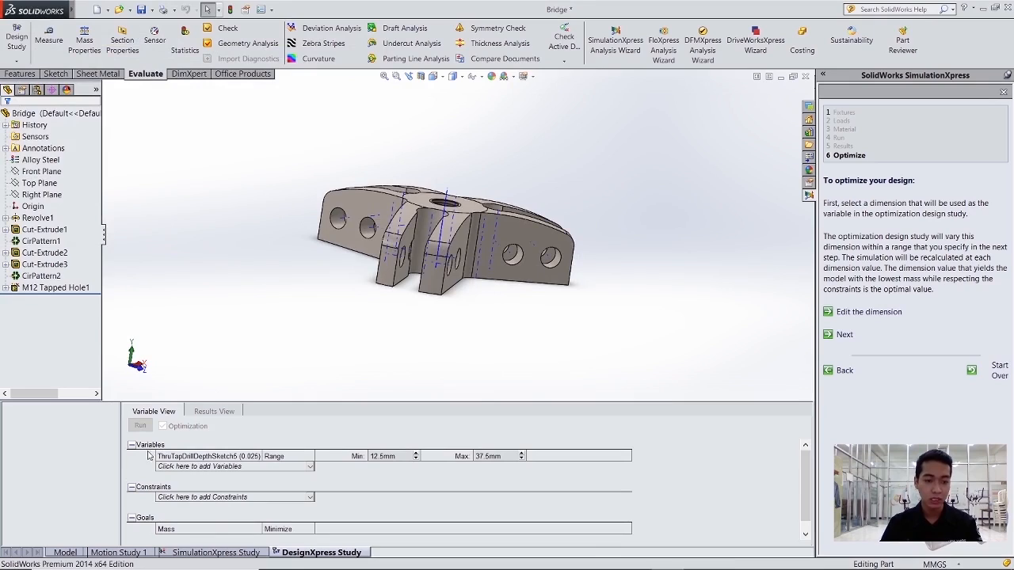
pyautogui.click(416, 456)
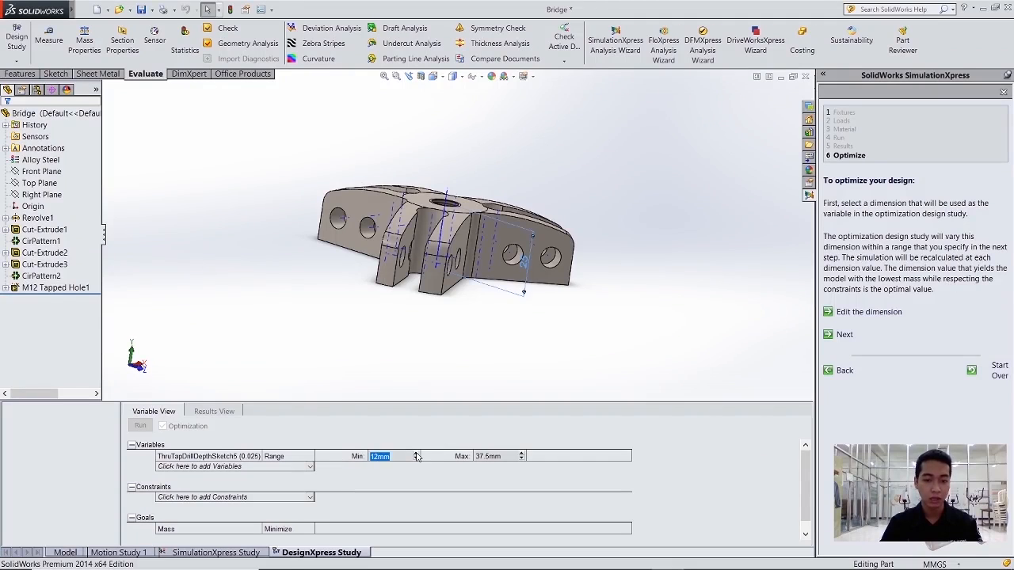
pyautogui.click(416, 455)
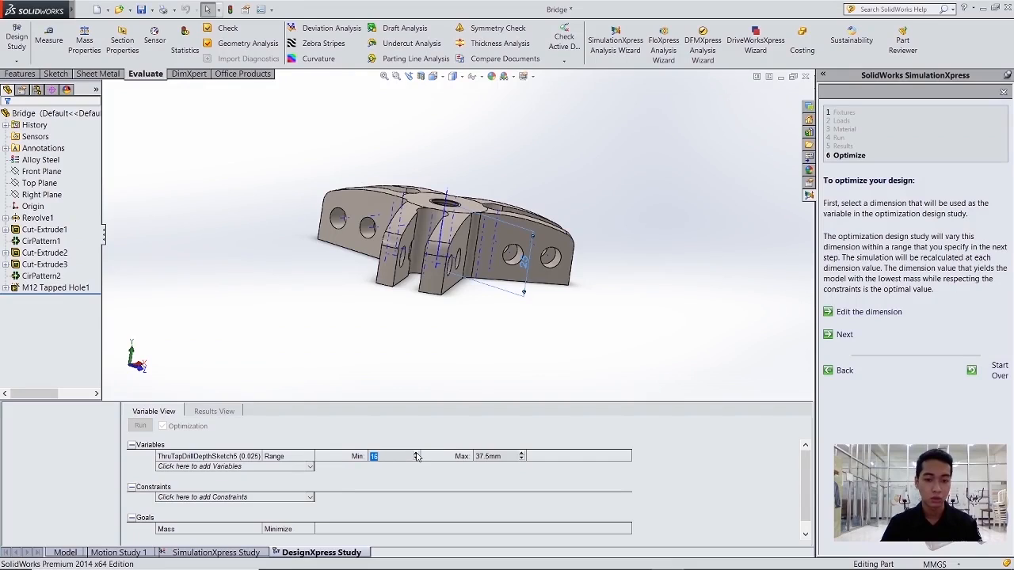
pyautogui.click(416, 454)
pyautogui.click(416, 455)
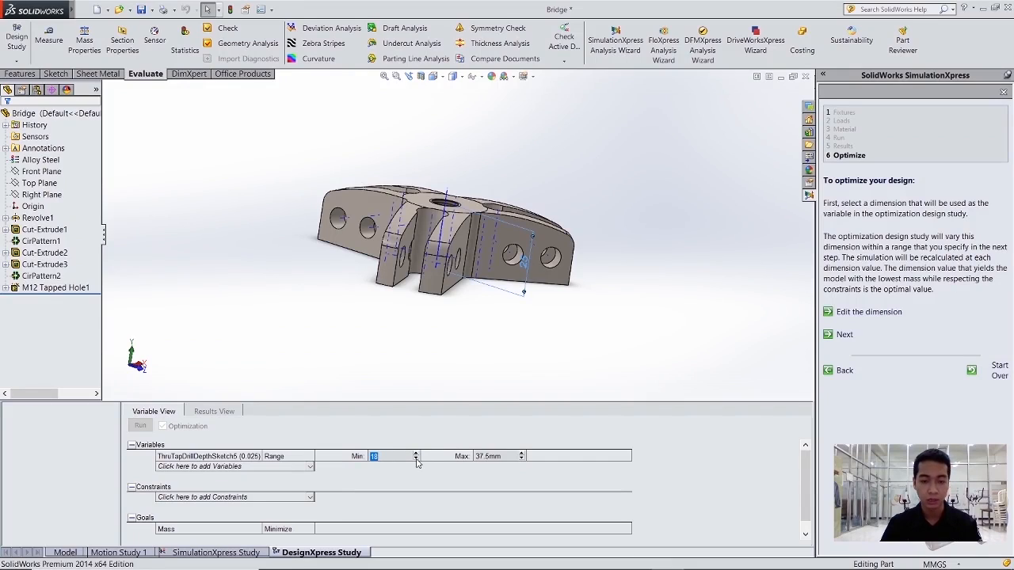
# Step: Set the maximum of the drill depth variable's range to 25 mm
pyautogui.click(520, 460)
pyautogui.click(520, 460)
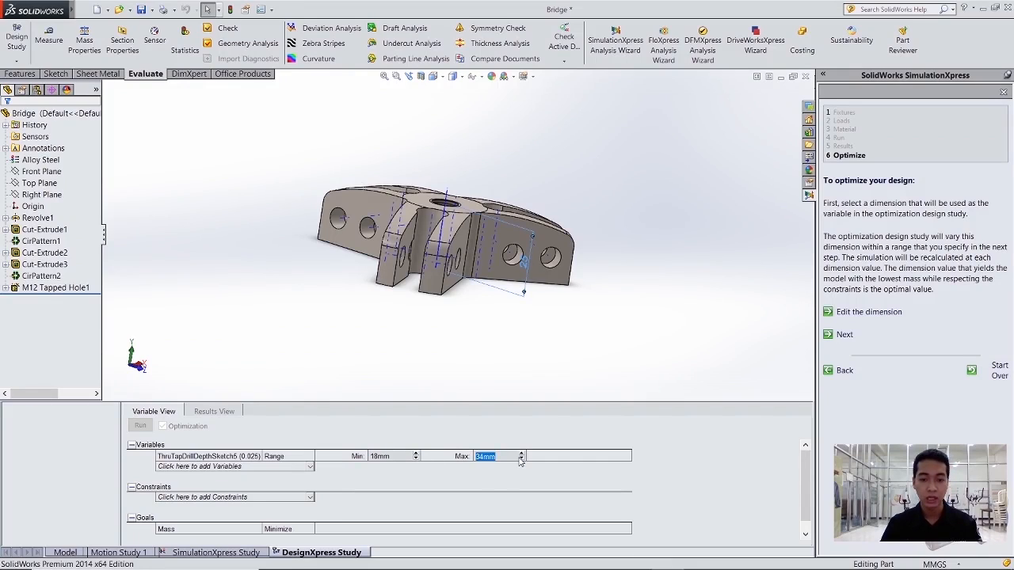
pyautogui.click(521, 460)
pyautogui.click(520, 461)
pyautogui.click(521, 460)
pyautogui.click(521, 460)
pyautogui.click(522, 460)
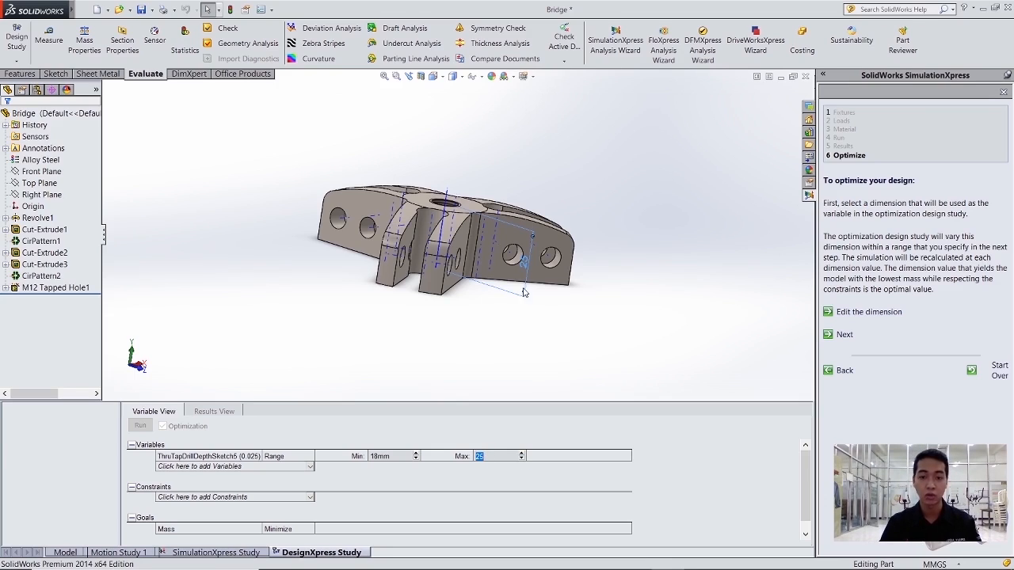
pyautogui.click(401, 456)
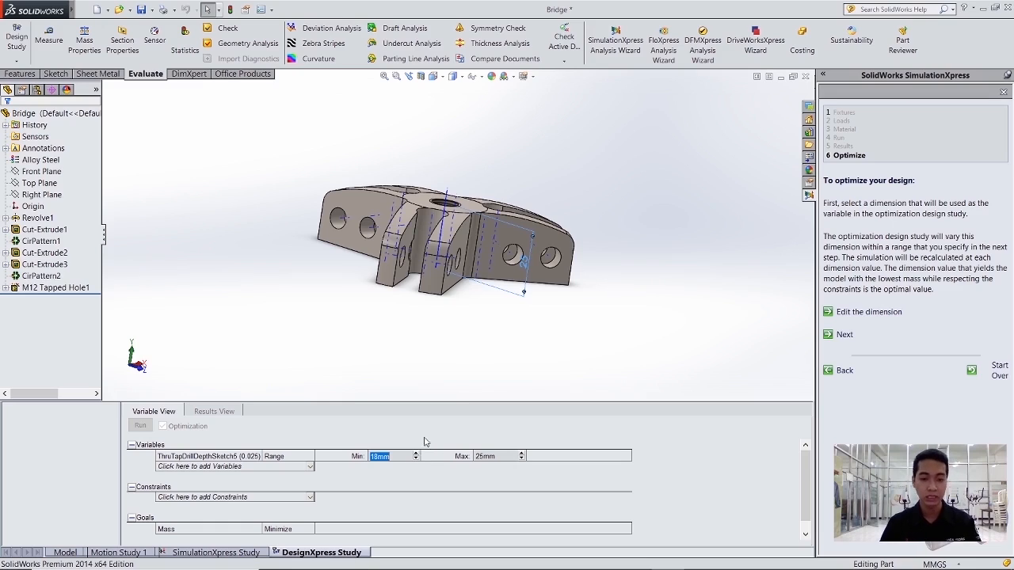
pyautogui.click(416, 433)
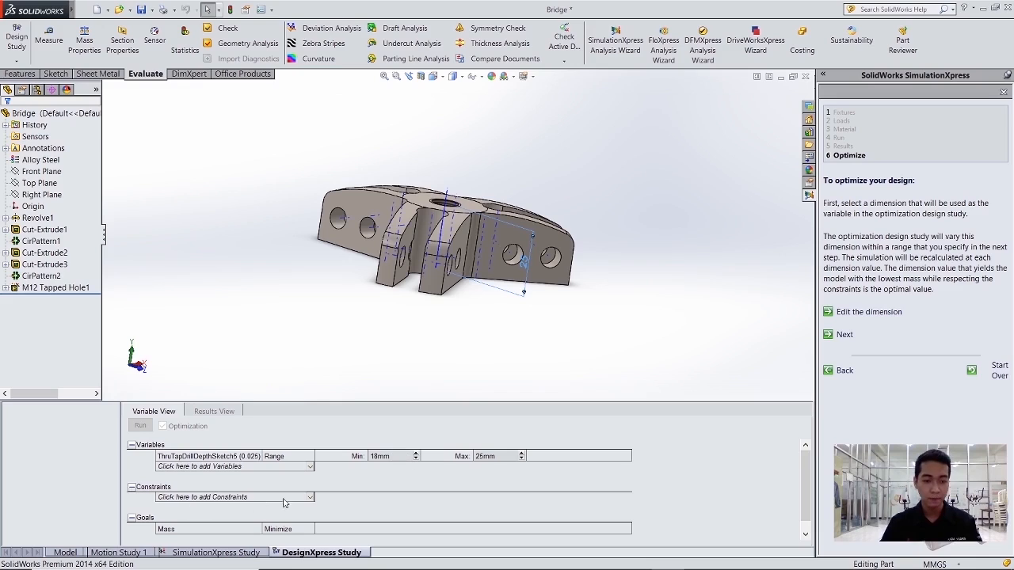
# Step: Add a Factor of Safety constraint with a minimum of 1 and run the optimization
pyautogui.click(309, 500)
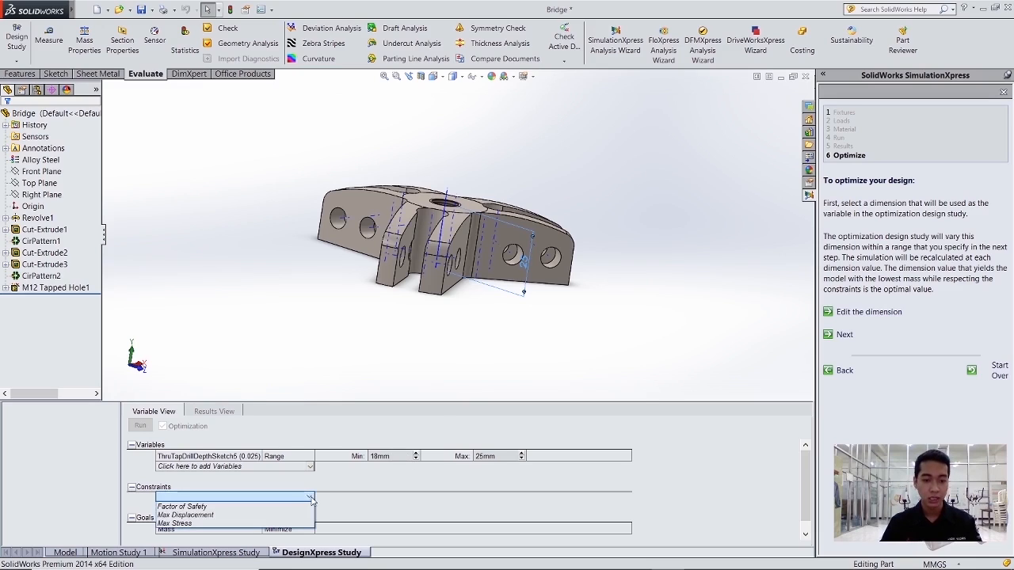
pyautogui.click(308, 508)
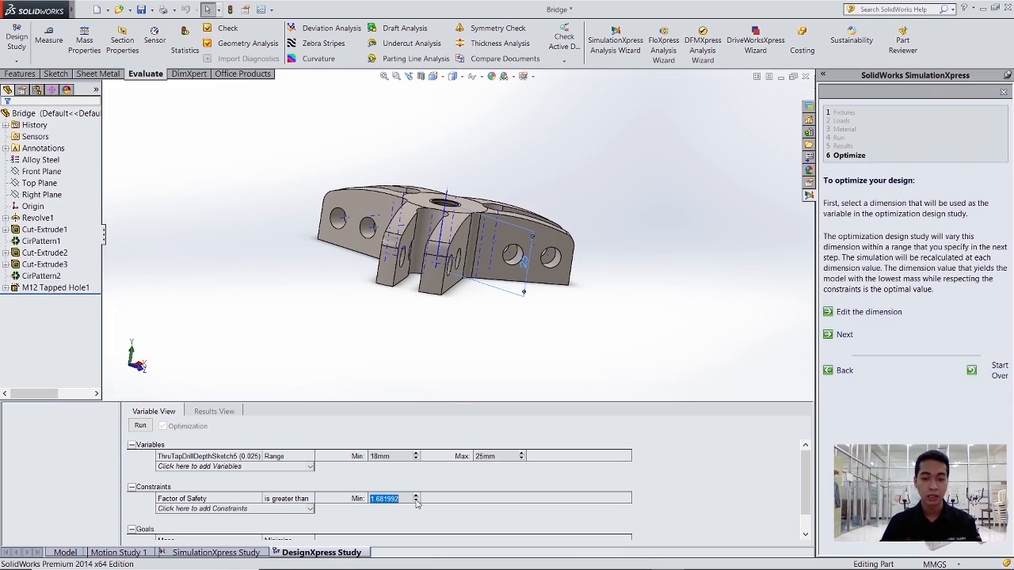
pyautogui.write('0')
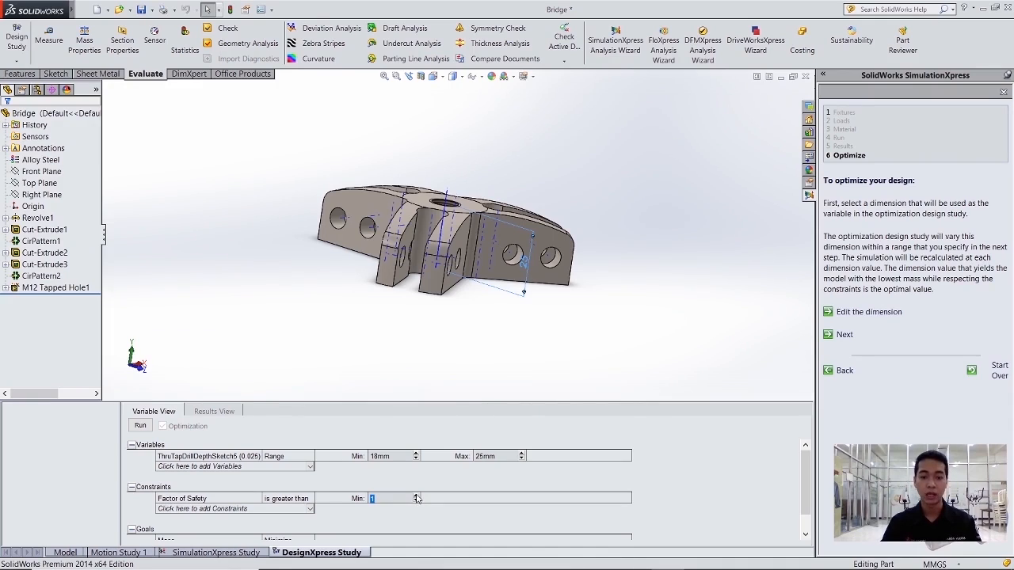
pyautogui.click(490, 529)
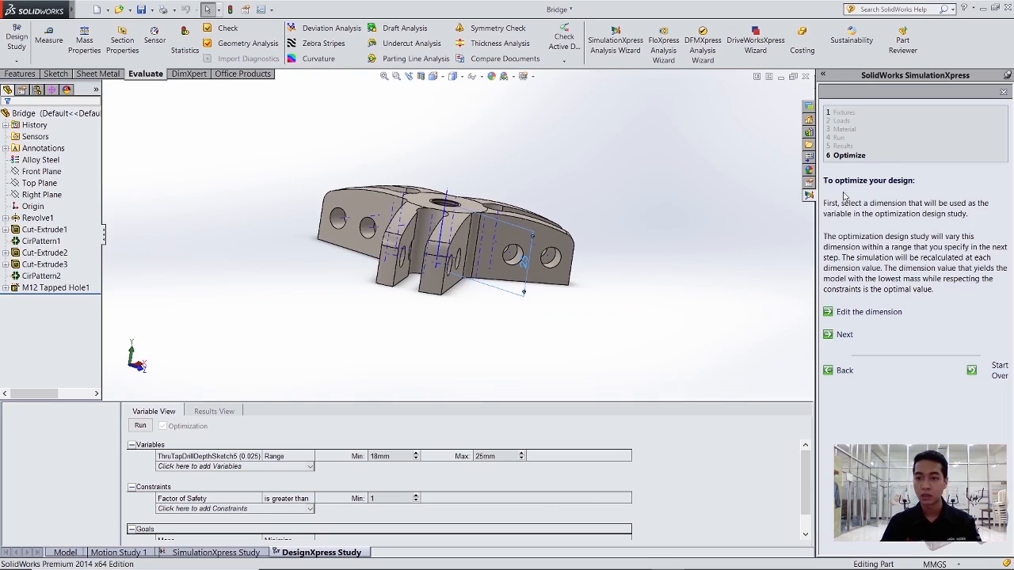
pyautogui.click(140, 426)
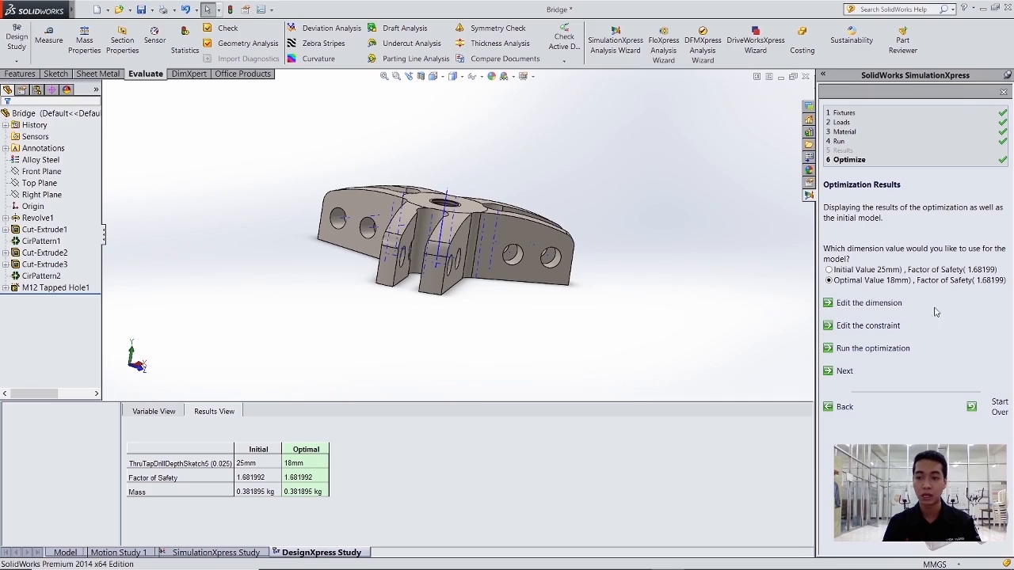
# Step: Continue with the optimal value of 18 mm, then start the analysis over, deleting the existing study setup and results
pyautogui.click(832, 373)
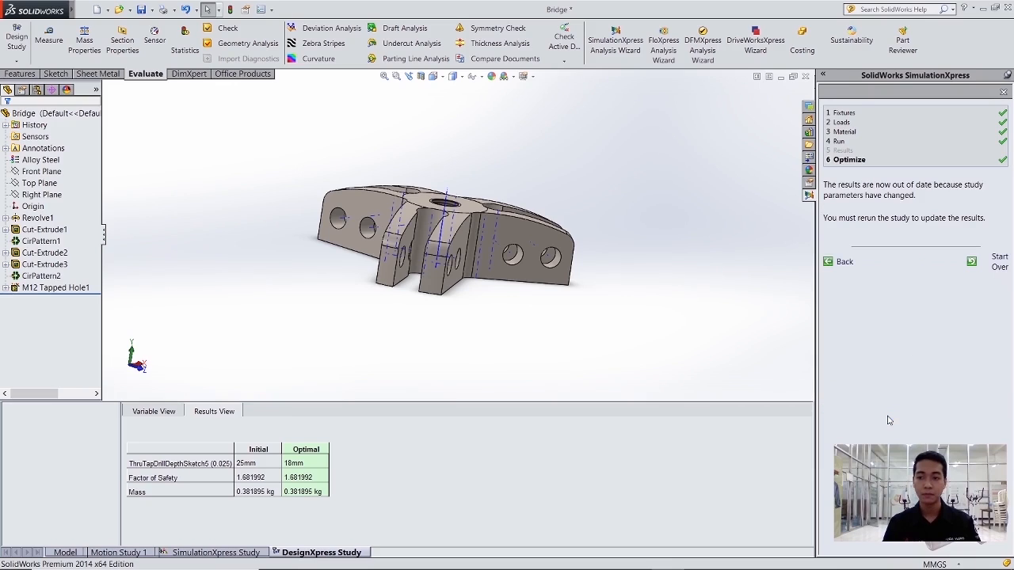
pyautogui.click(999, 262)
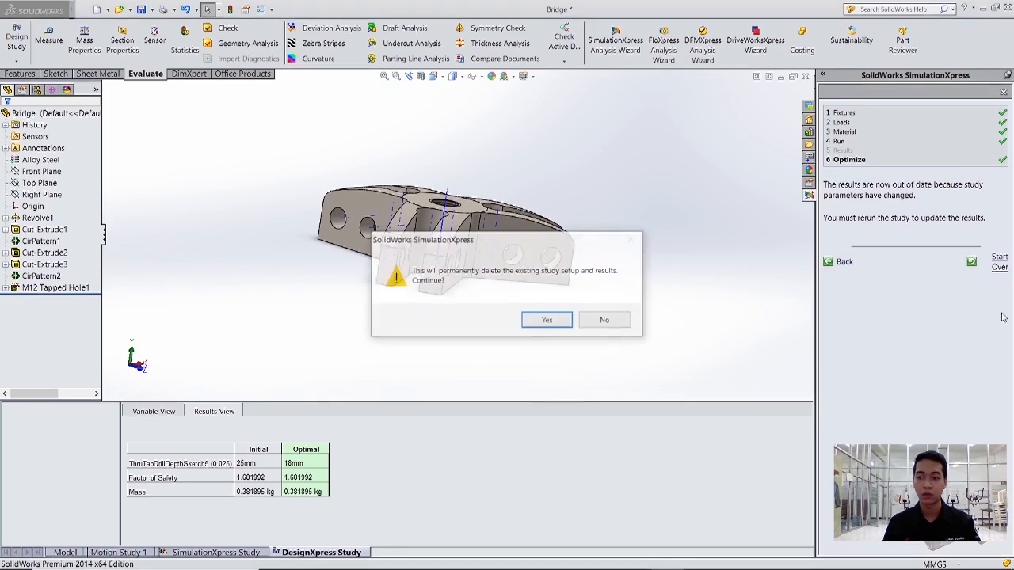
pyautogui.click(546, 321)
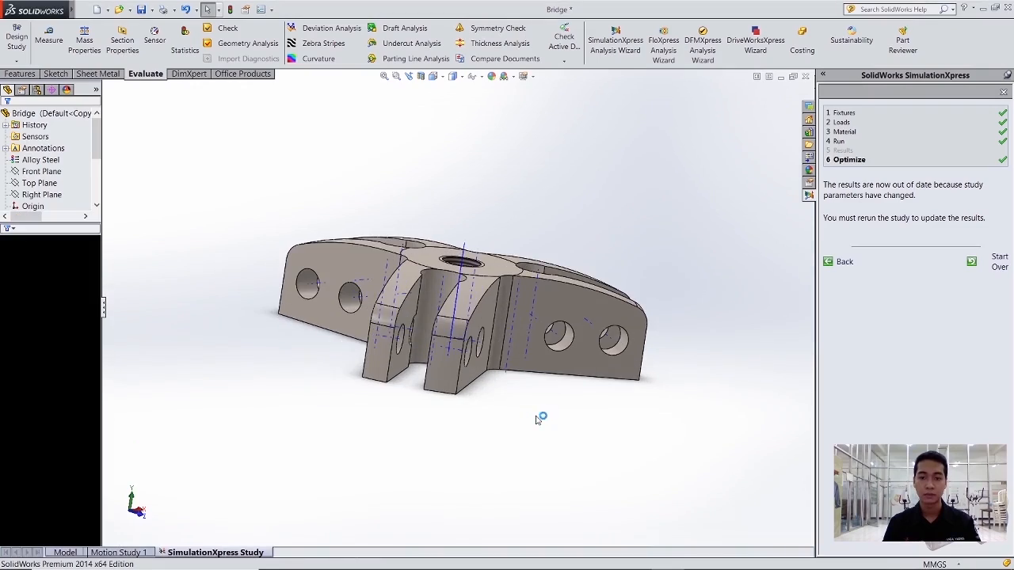
pyautogui.moveTo(541, 420); pyautogui.dragTo(525, 325, button='middle')
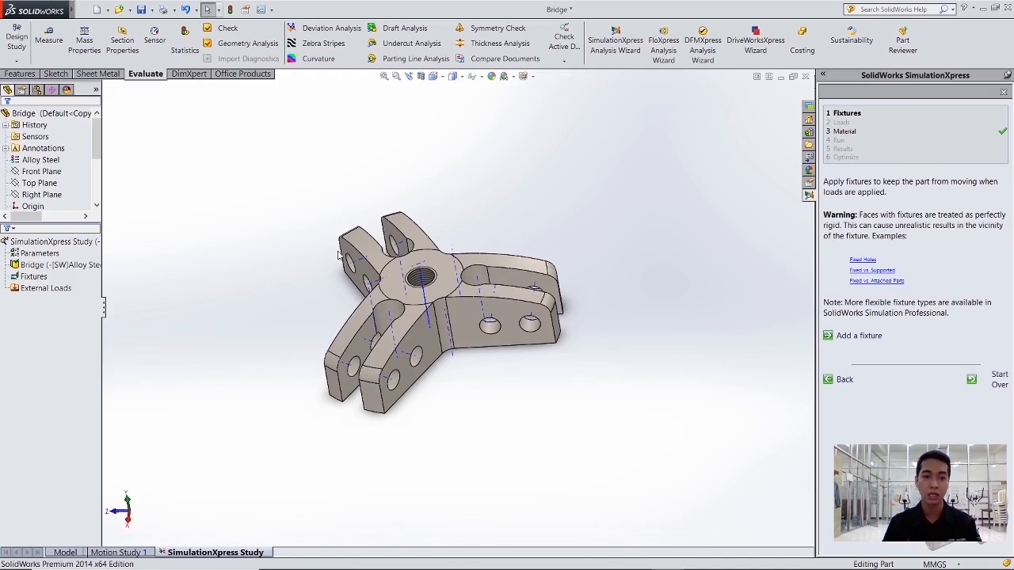
pyautogui.moveTo(317, 237); pyautogui.dragTo(353, 241, button='middle')
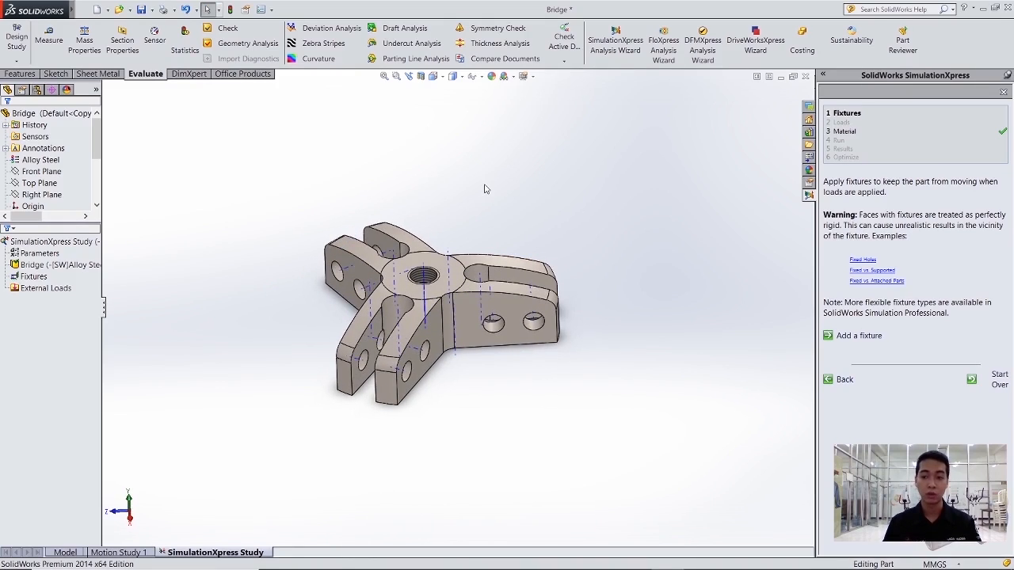